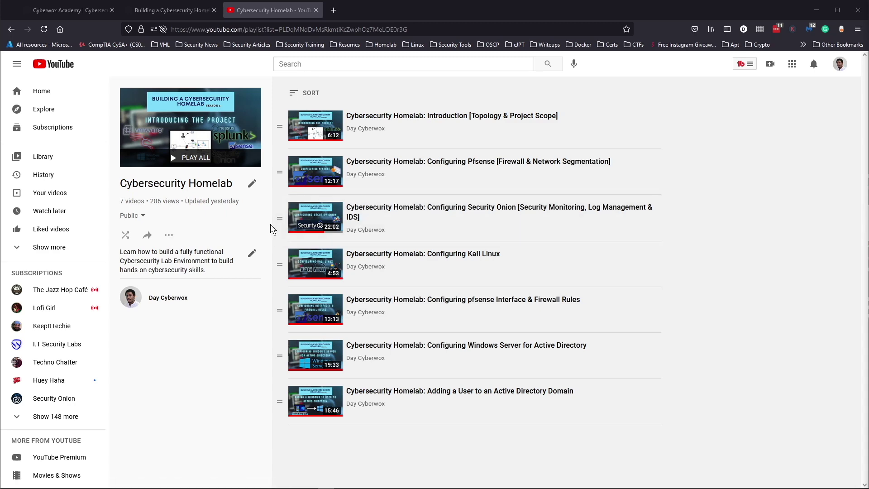
- Switch from the YouTube playlist to the Building a Cybersecurity Homelab article tab
{"action": "left_click", "coordinate": [172, 11]}
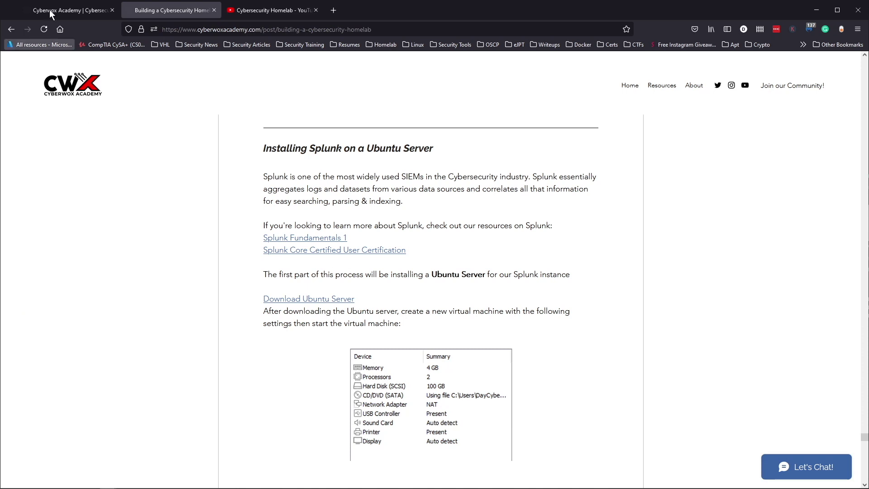
- Open the homelab post from Cyberwox Academy's Labs resources and close the duplicate article tab
{"action": "left_click", "coordinate": [72, 12]}
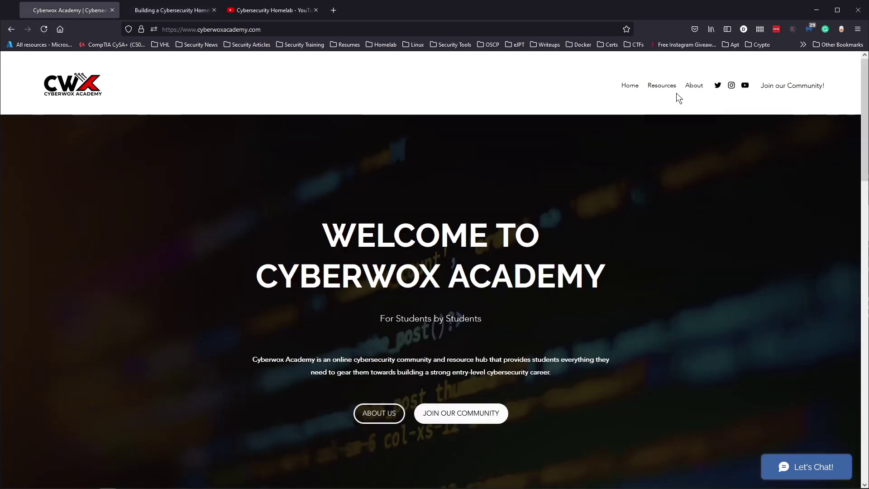
{"action": "left_click", "coordinate": [657, 86]}
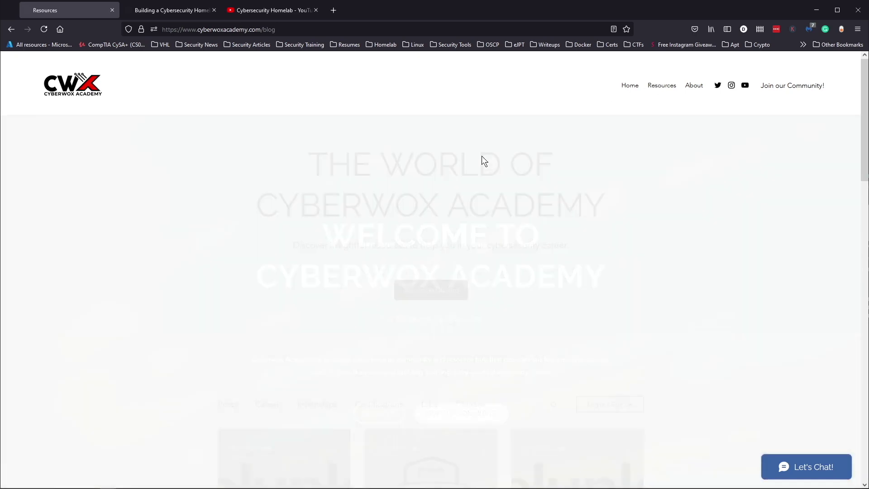
{"action": "scroll", "coordinate": [450, 405], "scroll_direction": "down", "scroll_amount": 2}
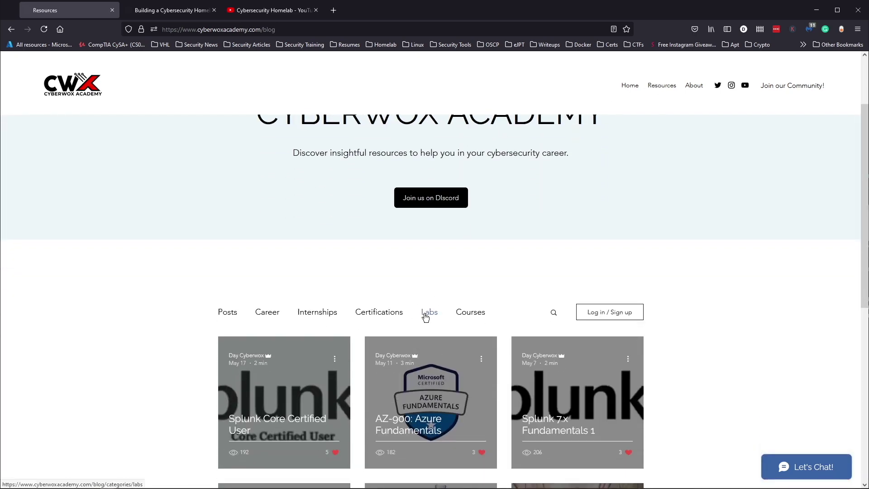
{"action": "left_click", "coordinate": [423, 317]}
{"action": "left_click", "coordinate": [423, 330]}
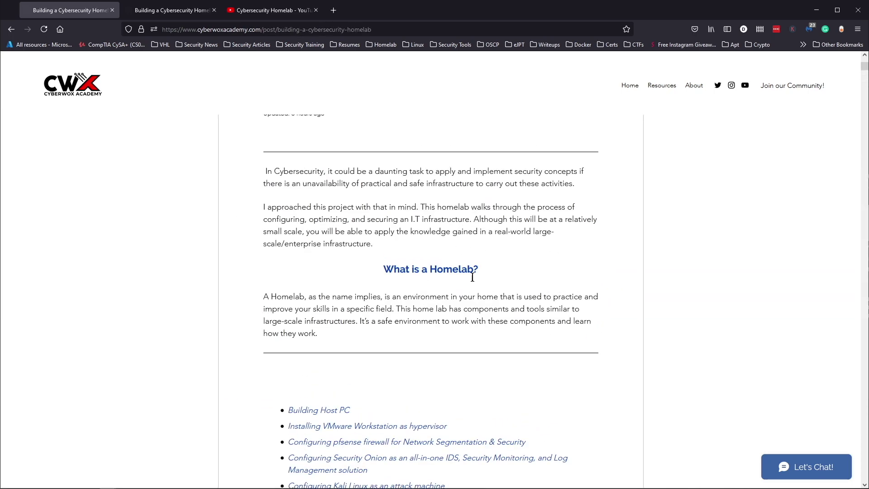
{"action": "left_click", "coordinate": [110, 11]}
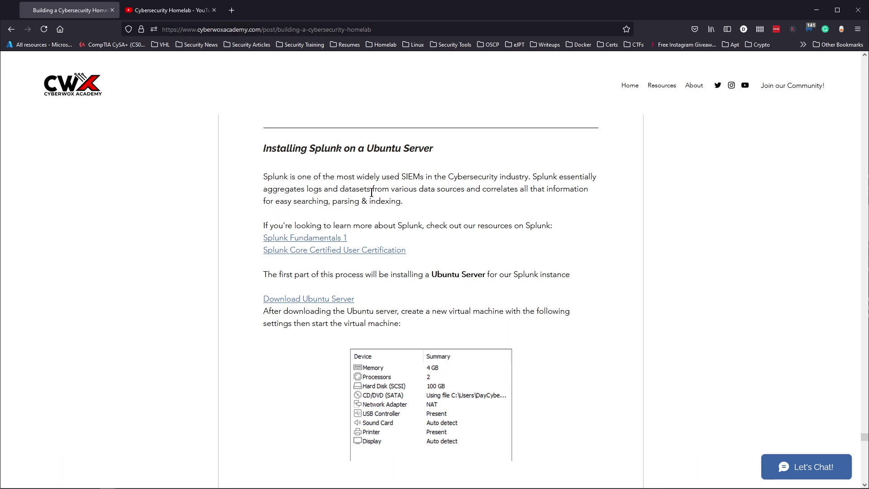
- Open the Splunk Fundamentals 1 and Splunk Core Certified User links, then close the extra tab
{"action": "left_click", "coordinate": [300, 242]}
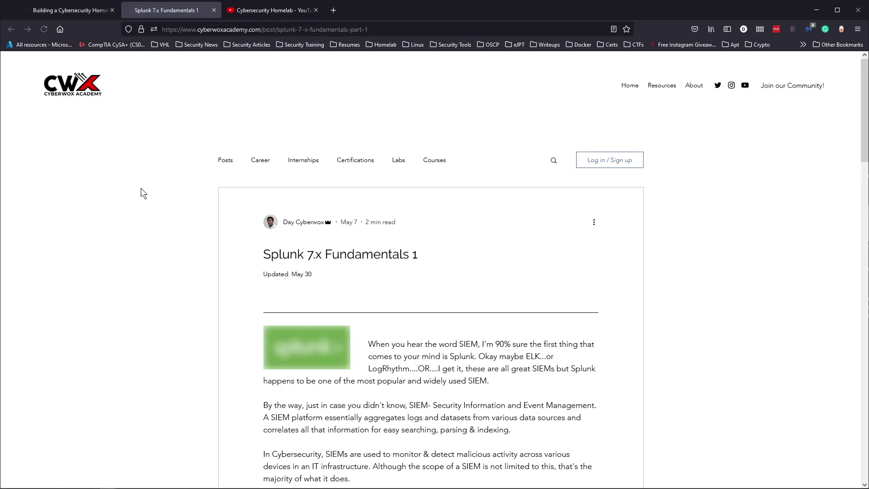
{"action": "left_click", "coordinate": [59, 6]}
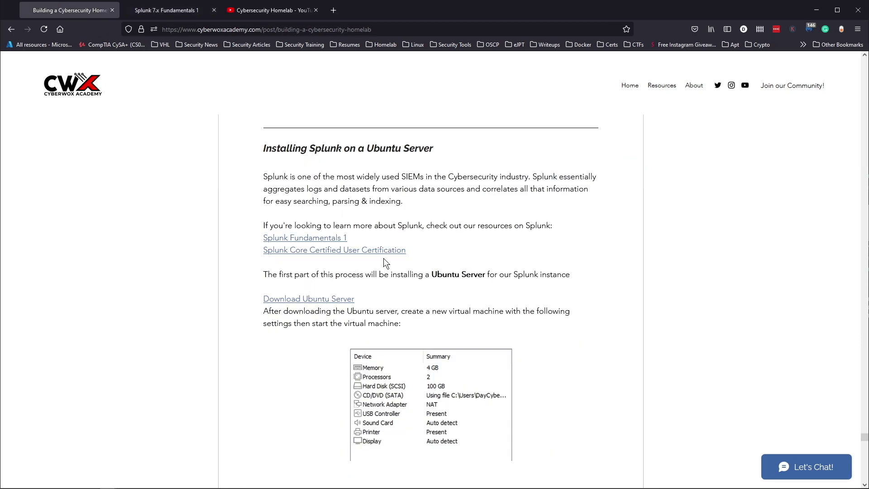
{"action": "left_click", "coordinate": [357, 249]}
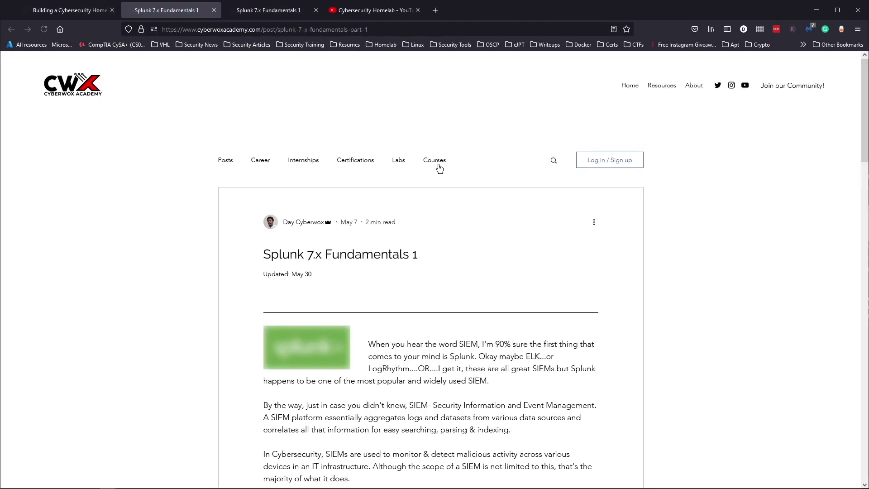
{"action": "left_click", "coordinate": [214, 10]}
- Glance at the YouTube channel, then open the homelab article's Ubuntu Server download link
{"action": "left_click", "coordinate": [262, 10]}
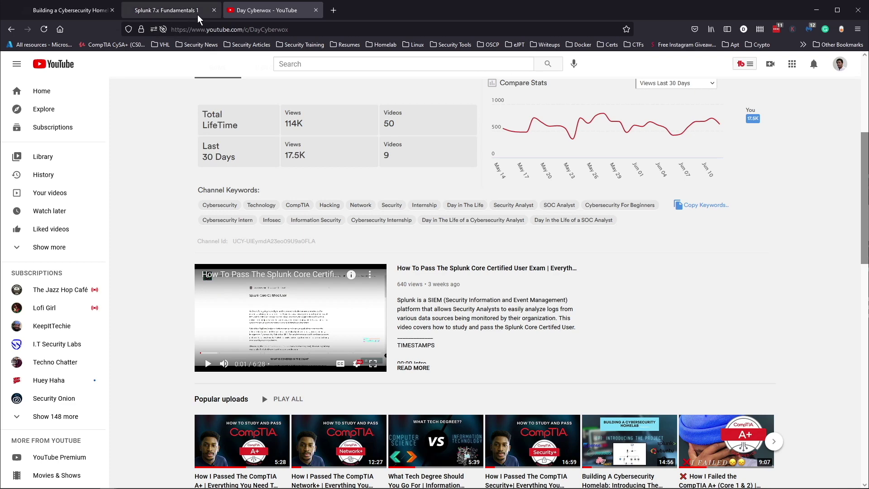
{"action": "left_click", "coordinate": [68, 9]}
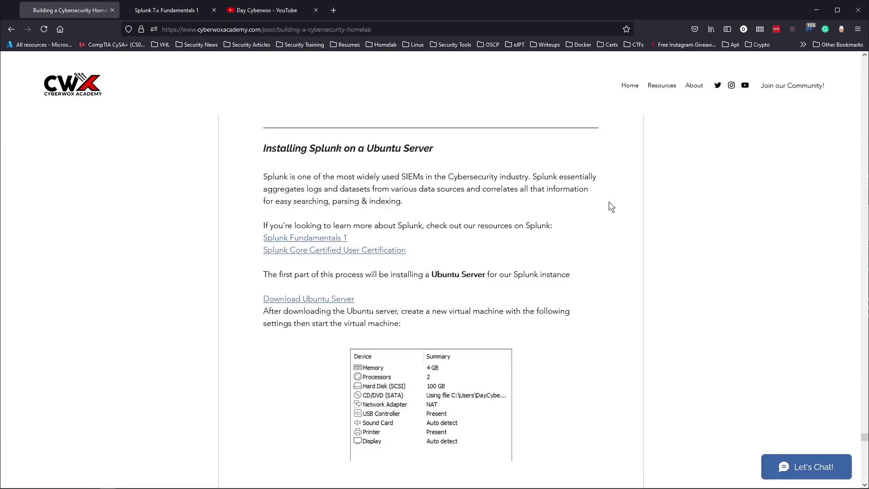
{"action": "scroll", "coordinate": [610, 202], "scroll_direction": "down", "scroll_amount": 1}
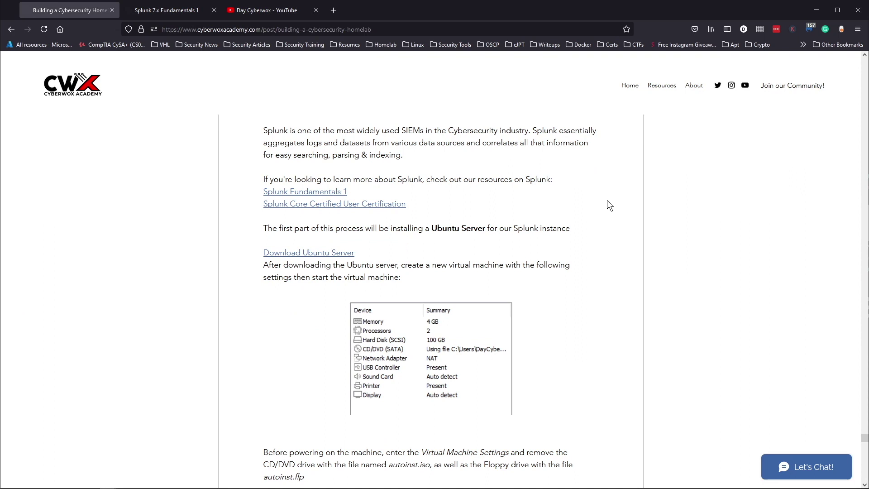
{"action": "left_click", "coordinate": [333, 253]}
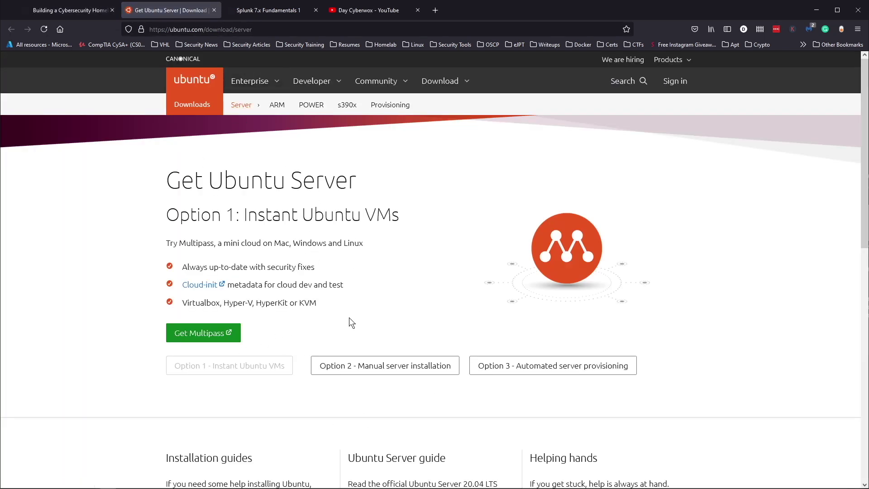
- Check the manual Ubuntu Server 20.04.2 LTS download option, close the tab, and switch to VMware Workstation
{"action": "left_click", "coordinate": [362, 366]}
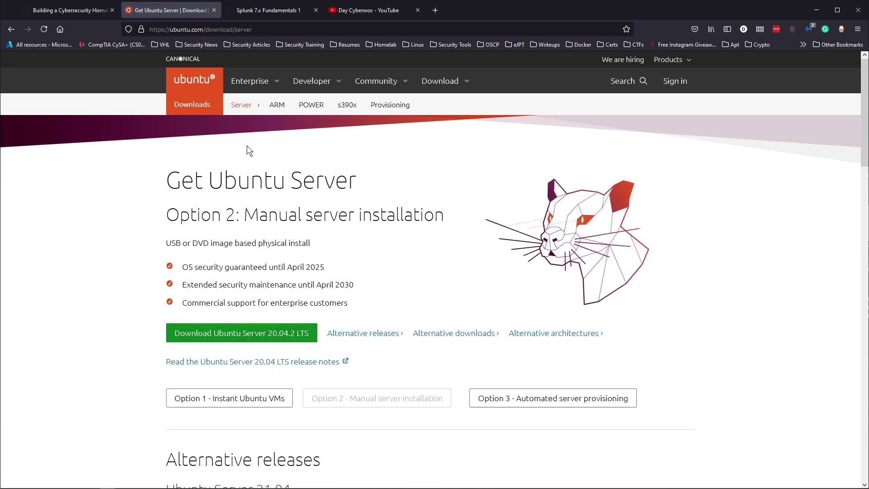
{"action": "left_click", "coordinate": [214, 9]}
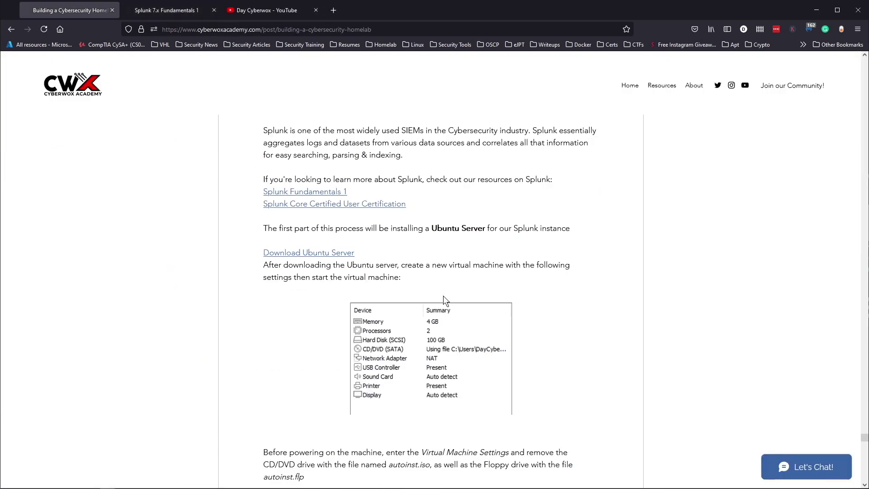
{"action": "scroll", "coordinate": [596, 297], "scroll_direction": "down", "scroll_amount": 2}
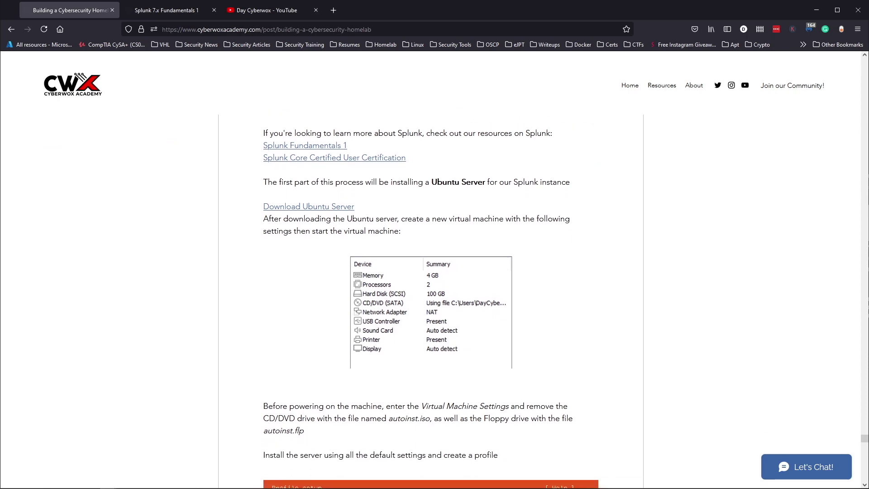
{"action": "key", "text": "alt+Tab"}
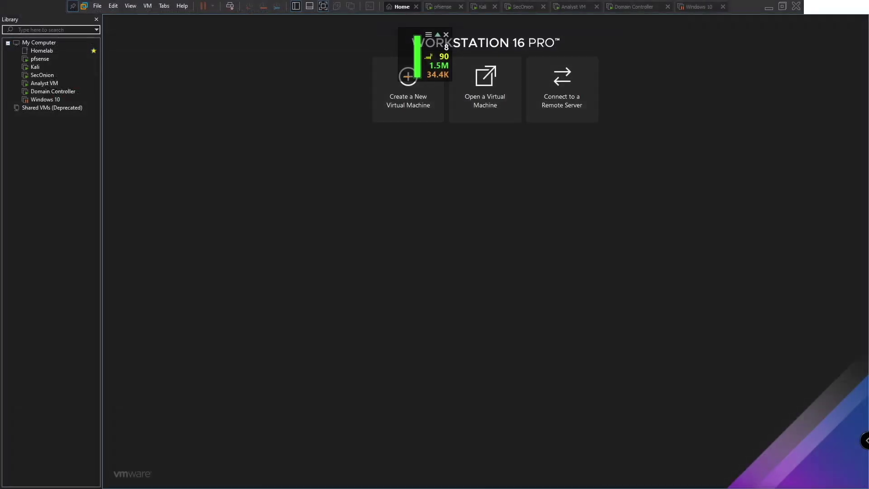
- Start a Typical new virtual machine using the Ubuntu 20.04.2 Server ISO from the Ubuntu Env folder
{"action": "left_click", "coordinate": [445, 34]}
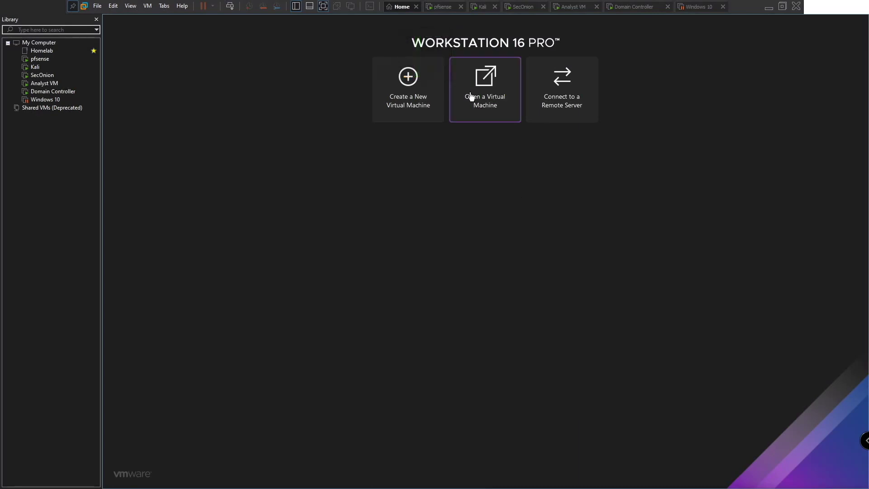
{"action": "left_click", "coordinate": [410, 108]}
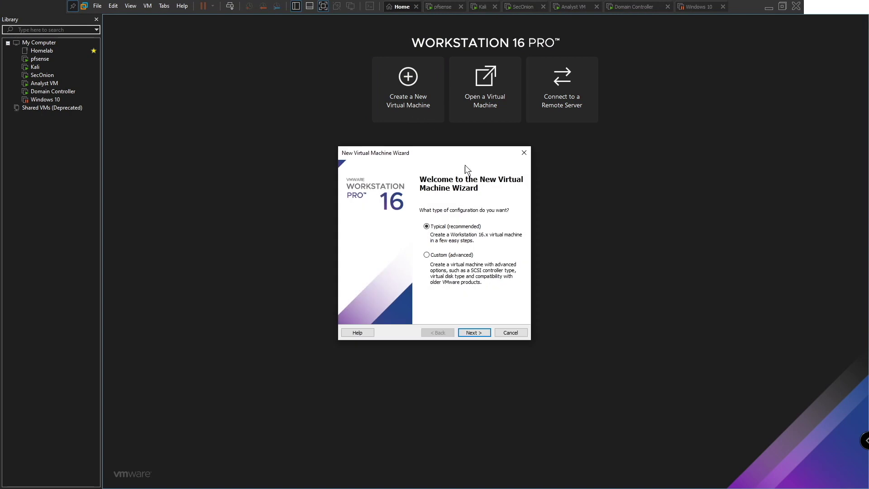
{"action": "left_click", "coordinate": [478, 335]}
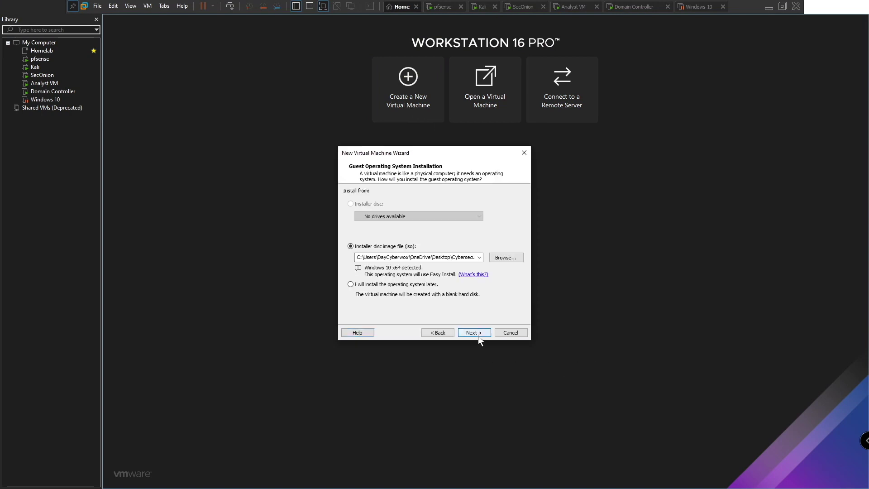
{"action": "left_click", "coordinate": [501, 256]}
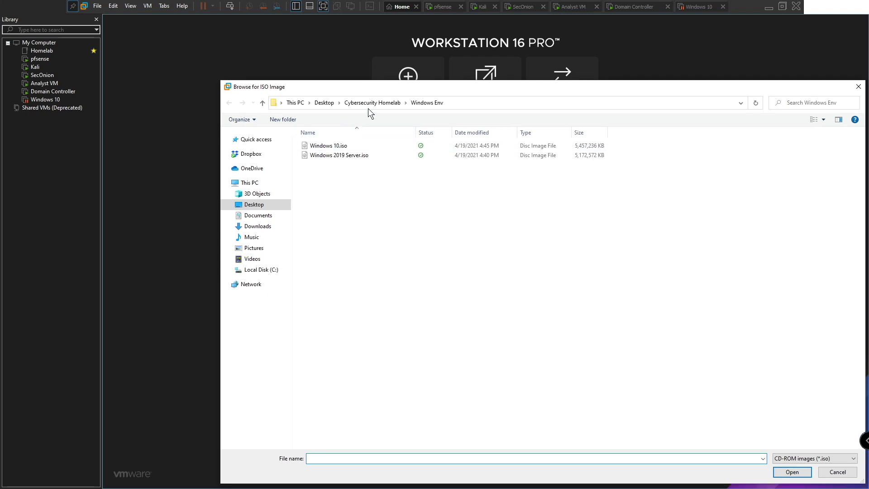
{"action": "left_click", "coordinate": [373, 104]}
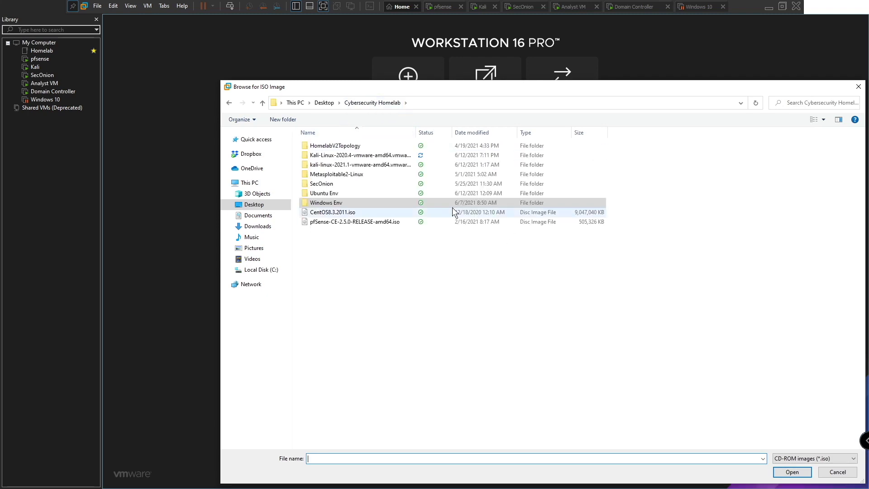
{"action": "double_click", "coordinate": [352, 193]}
{"action": "double_click", "coordinate": [362, 155]}
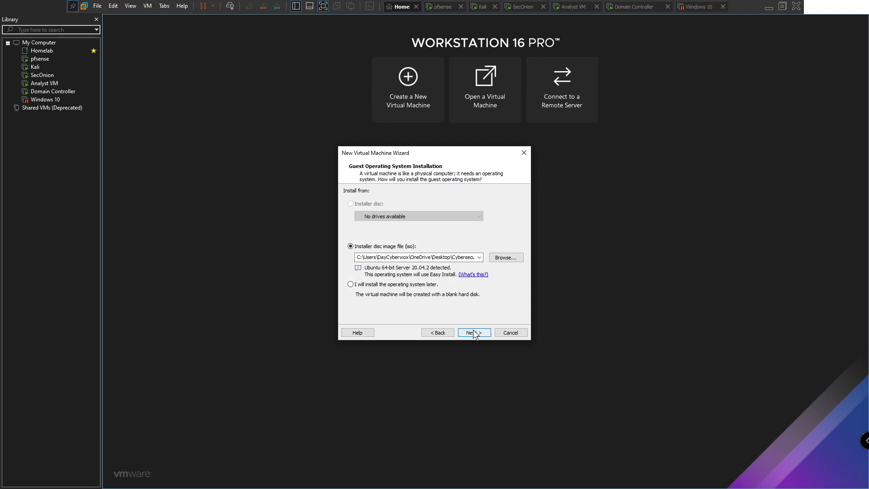
- Enter the user's full name and user name in the Easy Install account details
{"action": "left_click", "coordinate": [473, 334]}
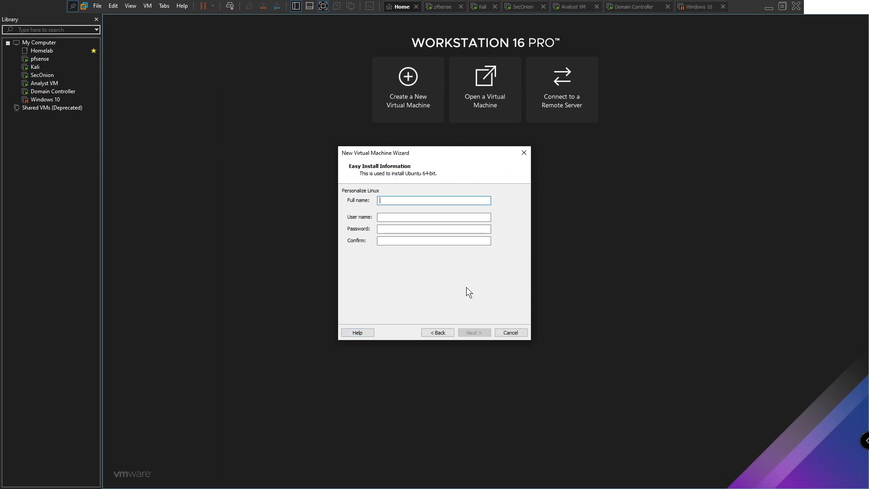
{"action": "type", "text": "D"}
{"action": "key", "text": "BackSpace"}
{"action": "type", "text": "ay Cyberwox"}
{"action": "left_click", "coordinate": [403, 218]}
{"action": "type", "text": "daycyberwox"}
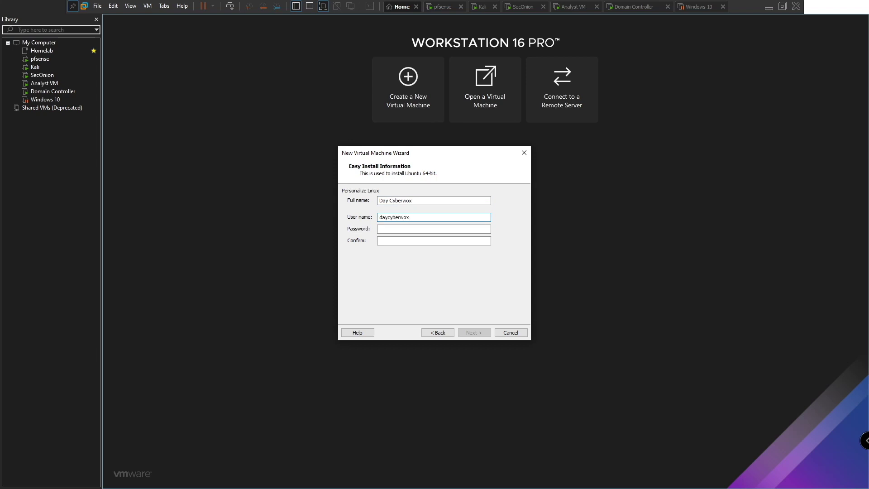
{"action": "key", "text": "Tab"}
{"action": "key", "text": "ctrl+v"}
- Set and confirm the account password, then name the virtual machine 'Splunk'
{"action": "key", "text": "ctrl+a"}
{"action": "type", "text": "*******"}
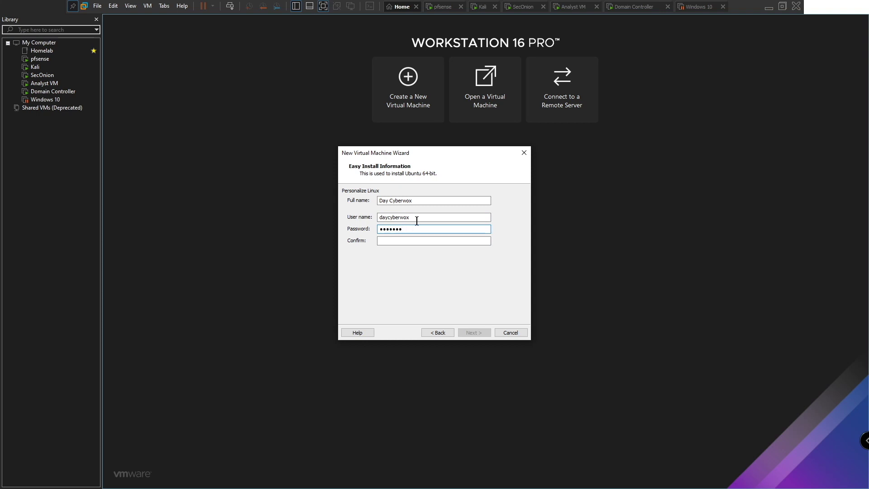
{"action": "left_click", "coordinate": [420, 241]}
{"action": "type", "text": "*******"}
{"action": "key", "text": "Return"}
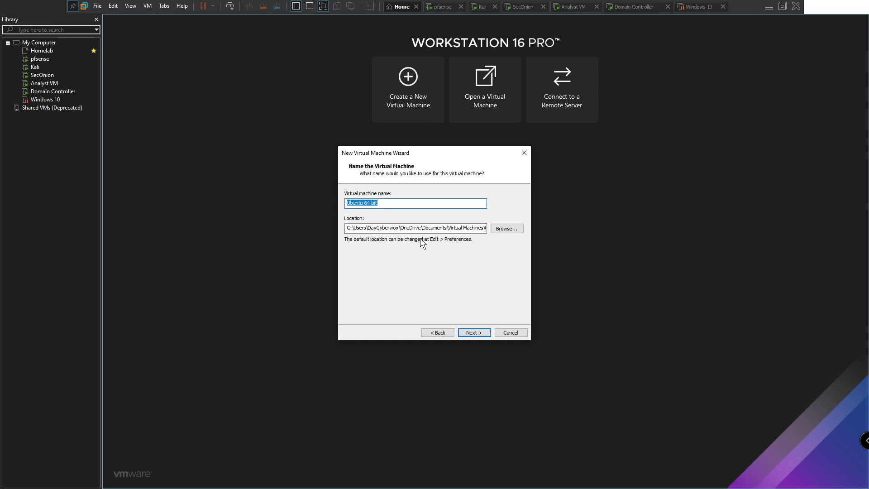
{"action": "type", "text": "Splunk"}
{"action": "key", "text": "Return"}
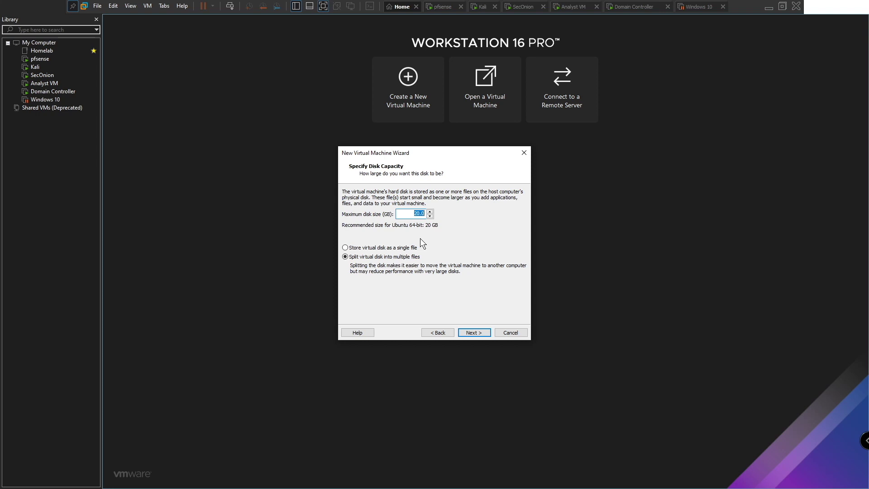
- Store the virtual disk as a single file and add a second network adapter on VMnet6
{"action": "left_click", "coordinate": [381, 249]}
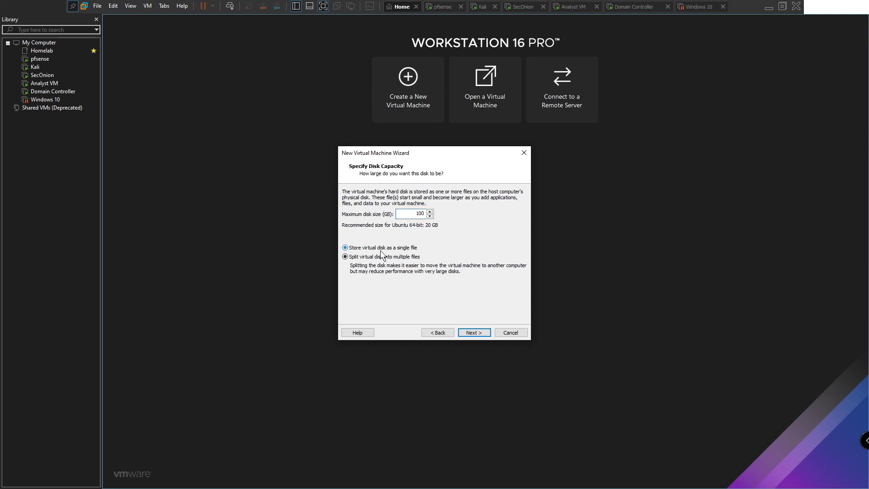
{"action": "left_click", "coordinate": [466, 332]}
{"action": "left_click", "coordinate": [386, 282]}
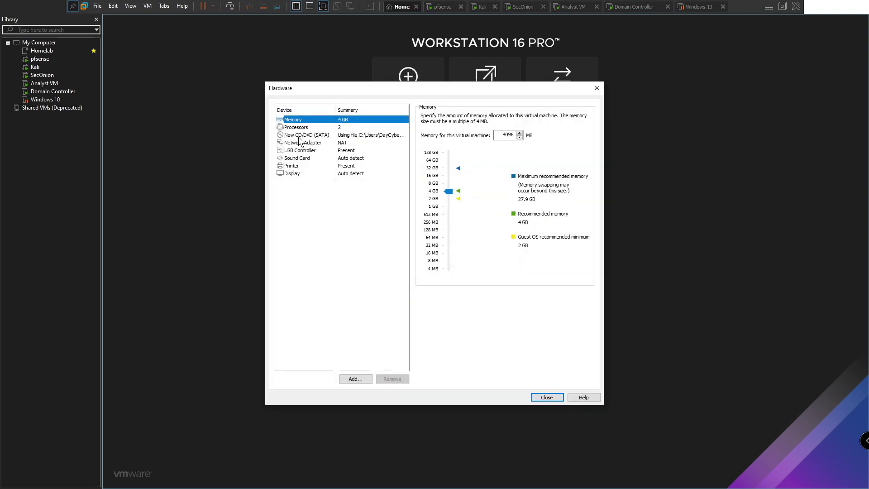
{"action": "left_click", "coordinate": [334, 150]}
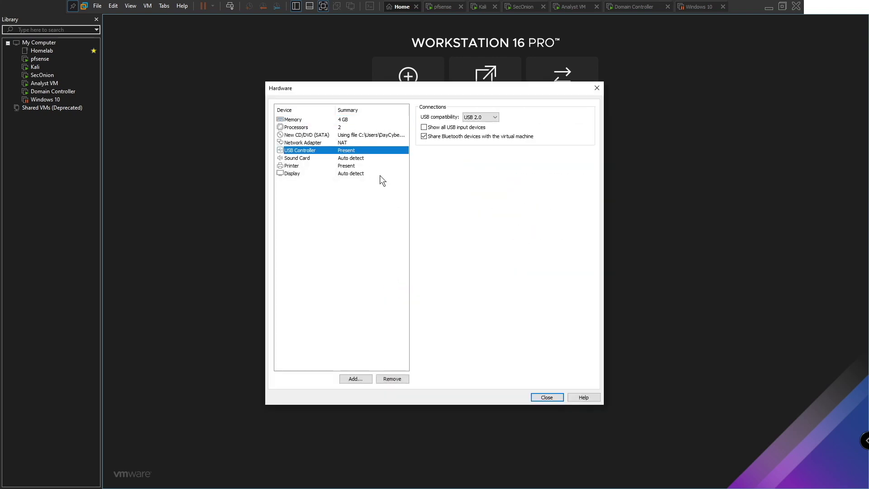
{"action": "left_click", "coordinate": [356, 379]}
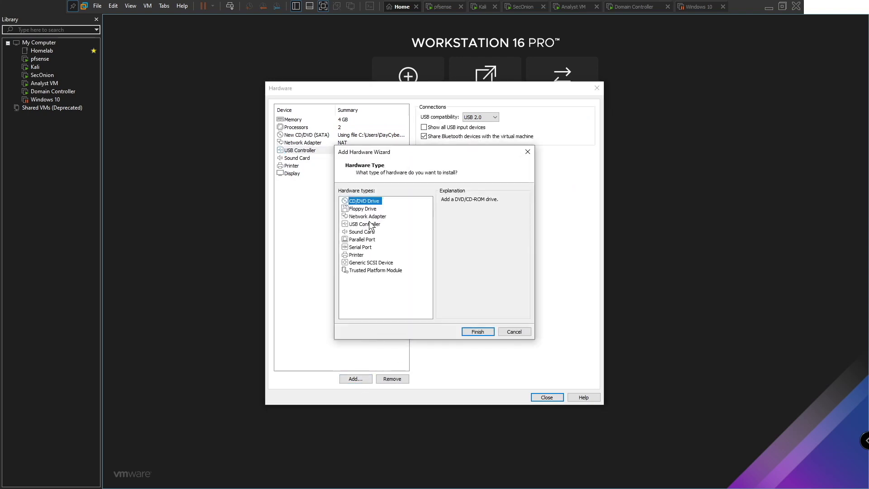
{"action": "left_click", "coordinate": [362, 216]}
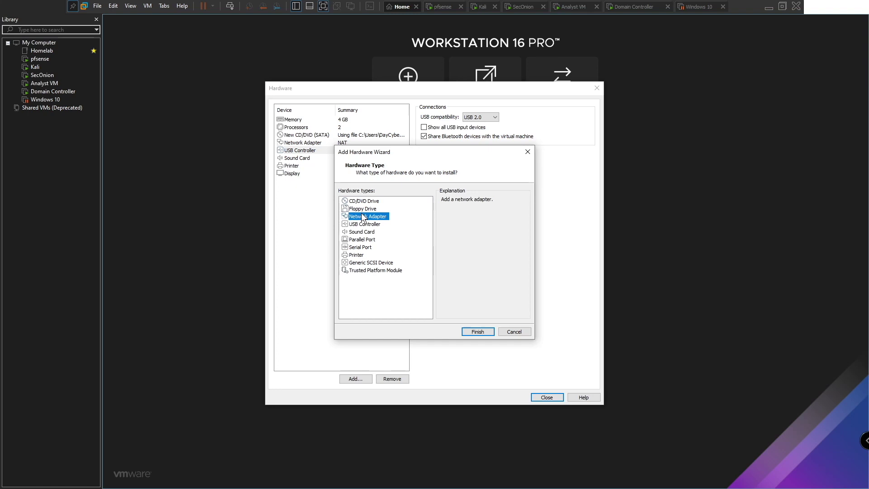
{"action": "left_click", "coordinate": [467, 332]}
{"action": "left_click", "coordinate": [455, 201]}
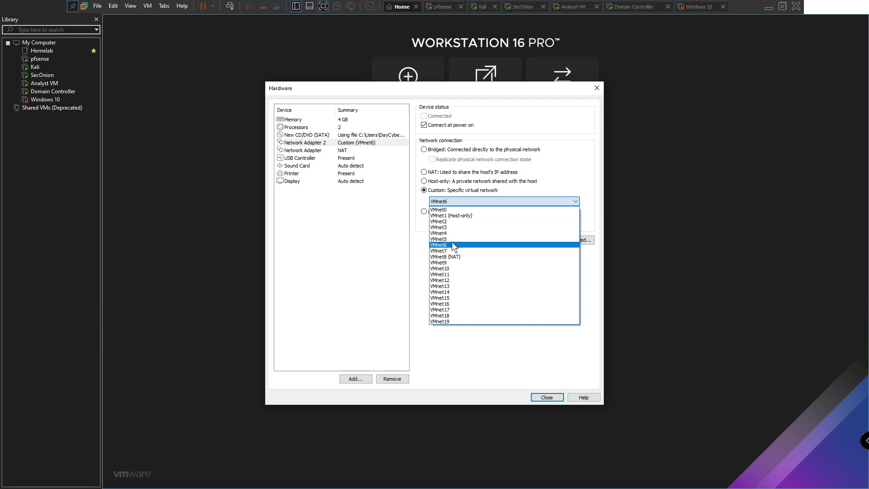
{"action": "left_click", "coordinate": [452, 244]}
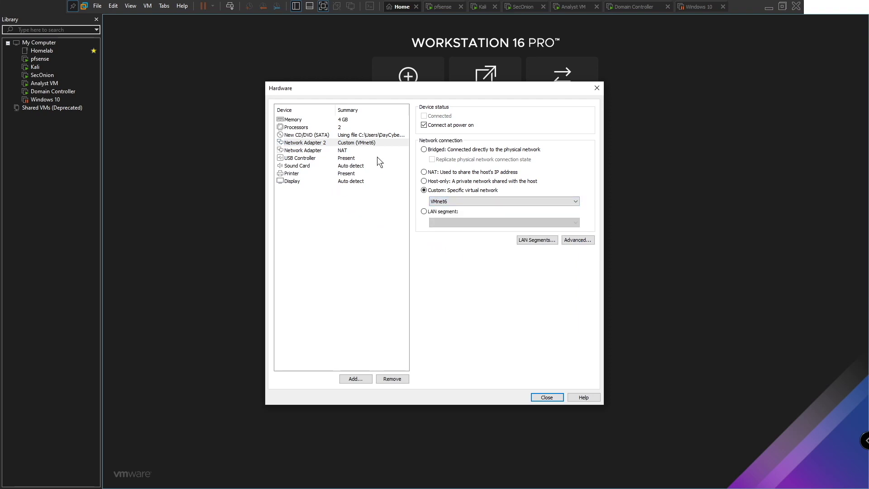
- Remove the USB controller, sound card and printer from the VM hardware
{"action": "left_click", "coordinate": [351, 158]}
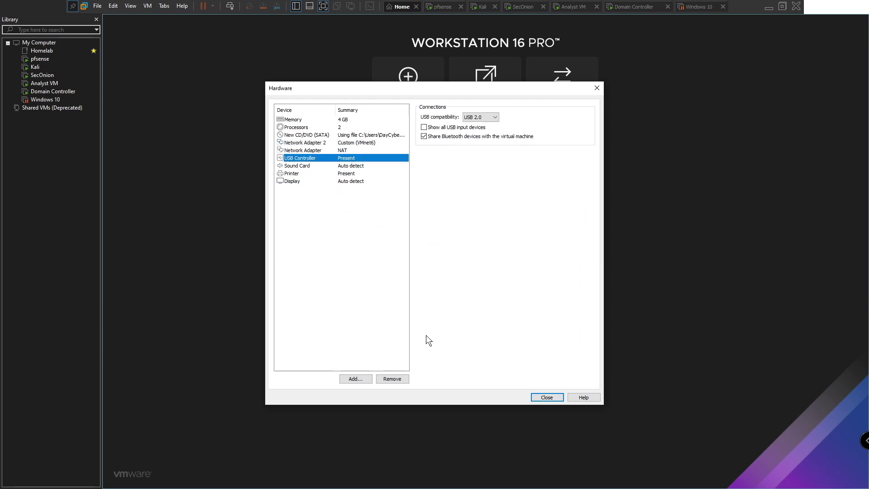
{"action": "left_click", "coordinate": [392, 379]}
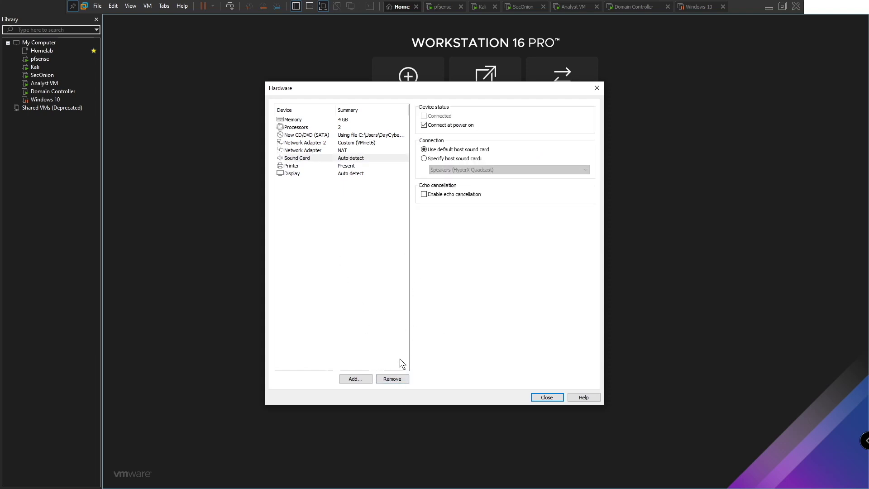
{"action": "left_click", "coordinate": [392, 379]}
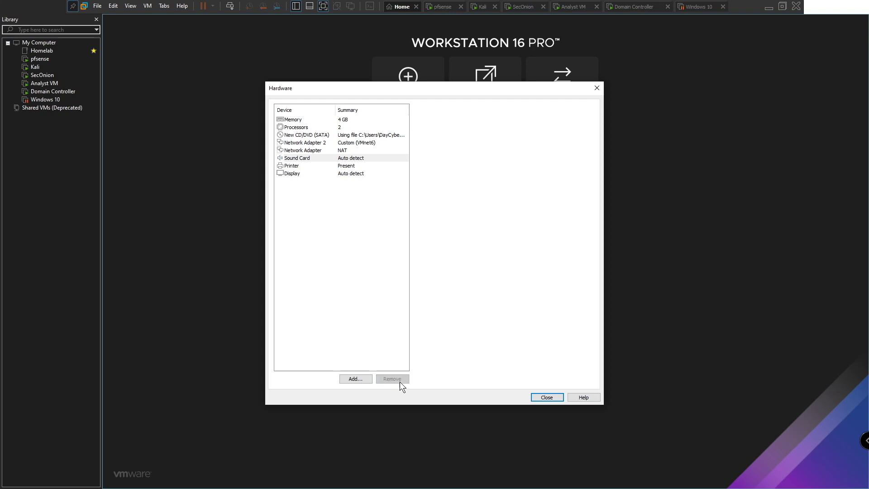
{"action": "left_click", "coordinate": [399, 381]}
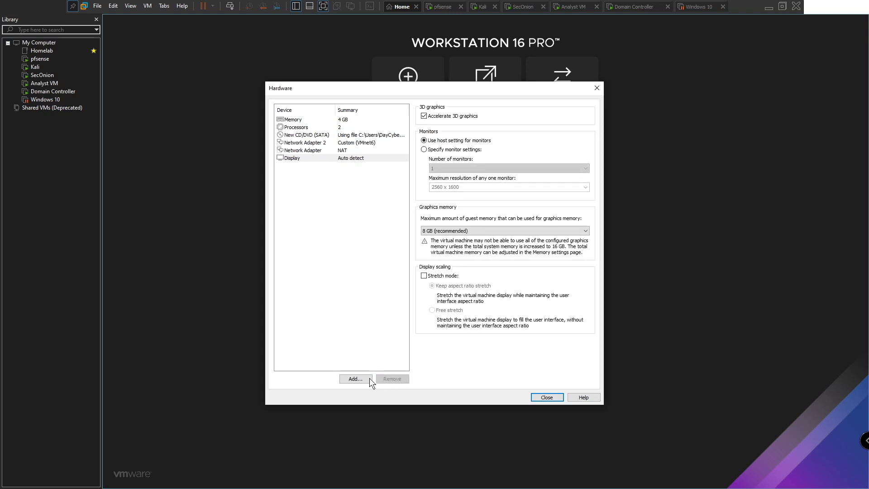
{"action": "left_click", "coordinate": [548, 398]}
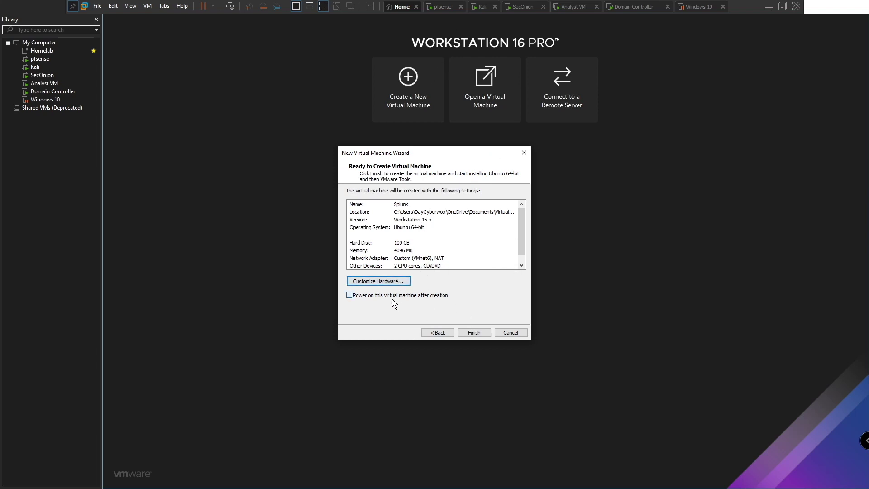
- Finish creating the Splunk VM, dismiss the side-channel mitigation notice, and view the pfSense console
{"action": "left_click", "coordinate": [472, 332]}
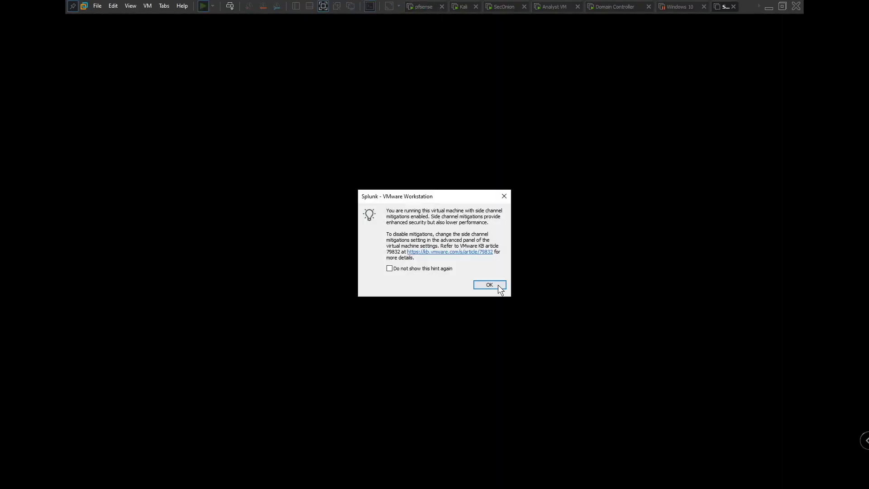
{"action": "left_click", "coordinate": [499, 285]}
{"action": "left_click", "coordinate": [423, 7]}
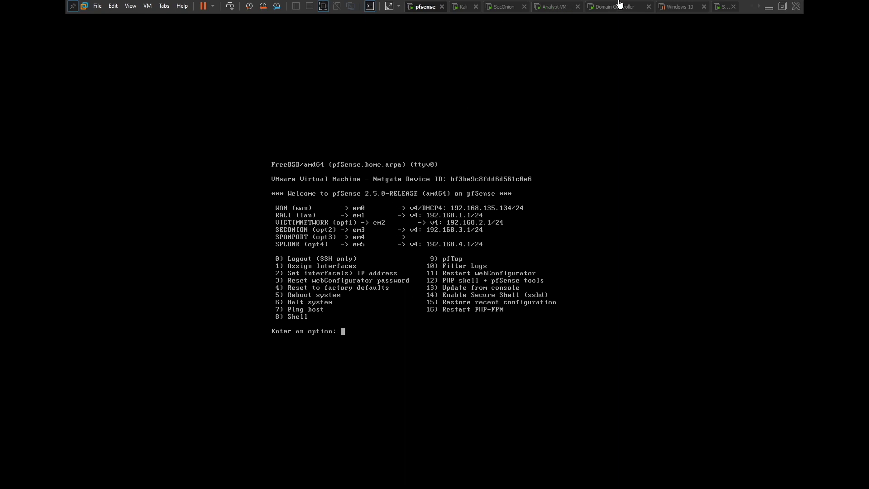
- Switch back to the Splunk VM console and capture keyboard input for the Ubuntu installer
{"action": "left_click", "coordinate": [722, 8]}
{"action": "left_click", "coordinate": [436, 16]}
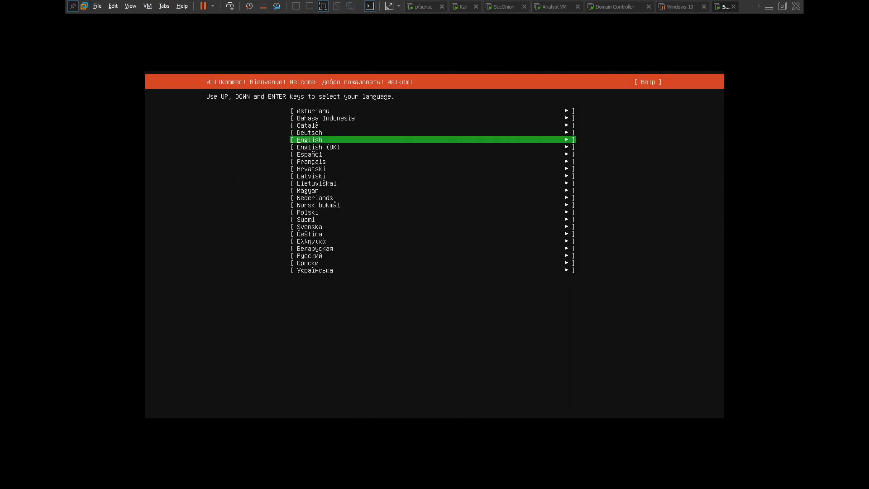
- Accept English, the English (US) keyboard, default network, no proxy and the default archive mirror
{"action": "key", "text": "Return"}
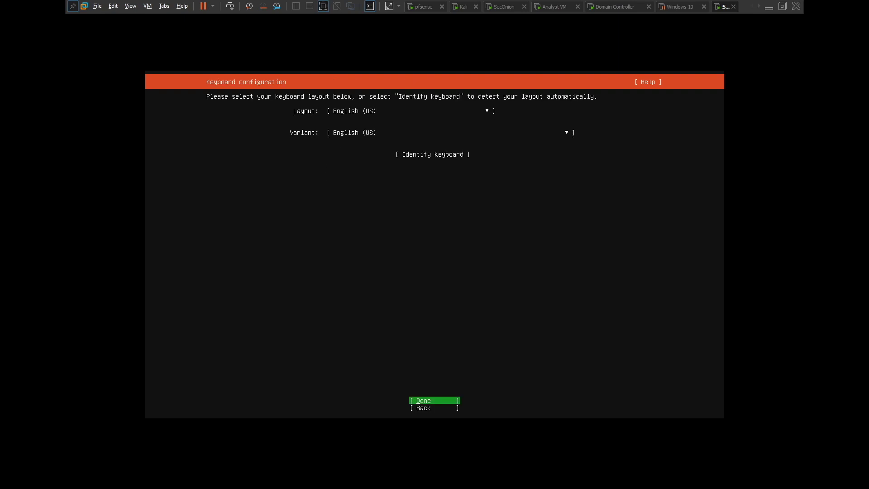
{"action": "key", "text": "Return"}
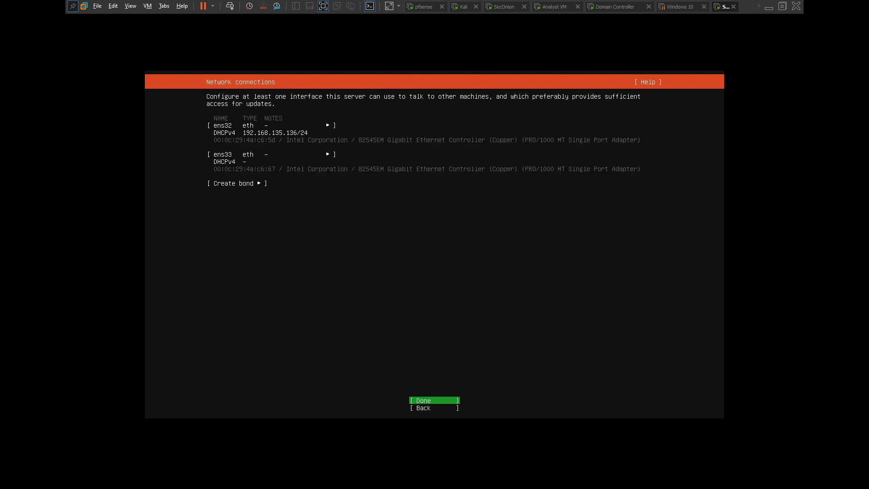
{"action": "key", "text": "Return"}
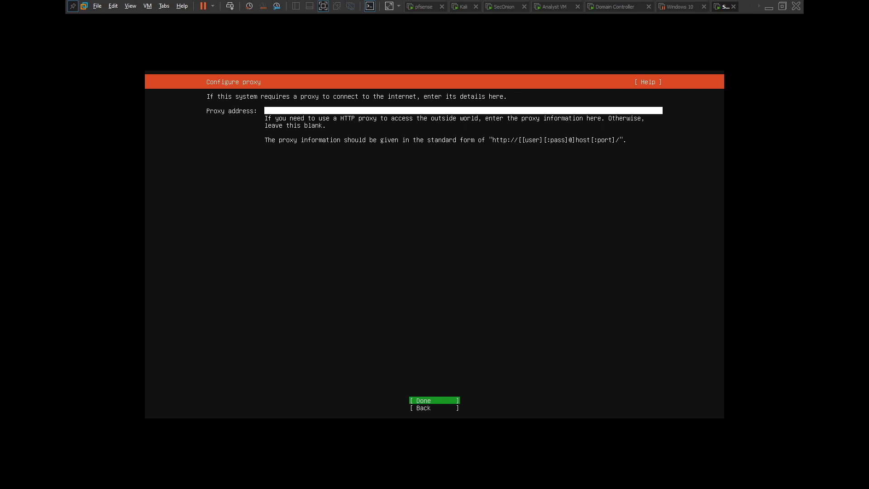
{"action": "key", "text": "Return"}
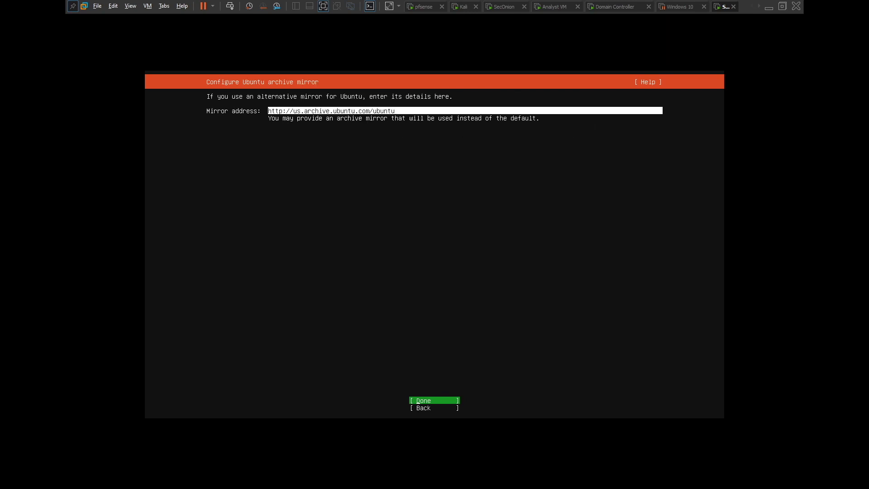
{"action": "key", "text": "Return"}
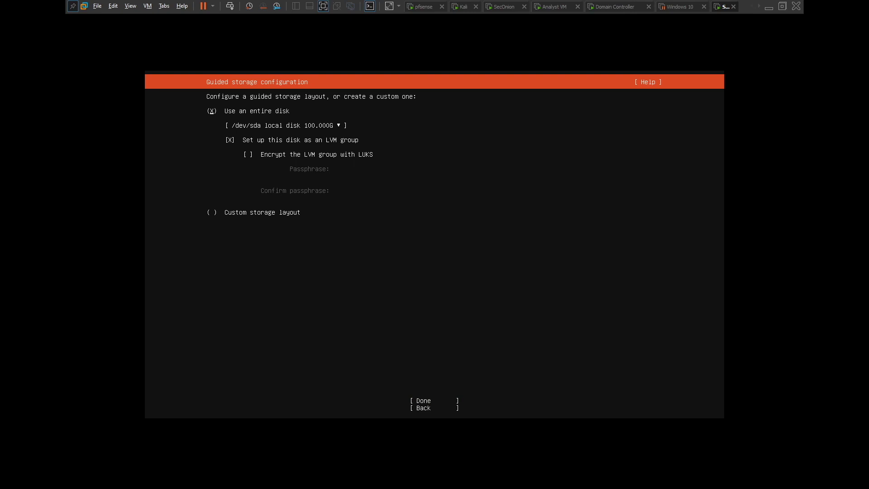
- Accept the whole-disk LVM layout and storage summary, then confirm the destructive formatting
{"action": "key", "text": "Tab"}
{"action": "key", "text": "Tab"}
{"action": "key", "text": "Tab"}
{"action": "key", "text": "Tab"}
{"action": "key", "text": "Tab"}
{"action": "key", "text": "Tab"}
{"action": "key", "text": "shift+Tab"}
{"action": "key", "text": "Return"}
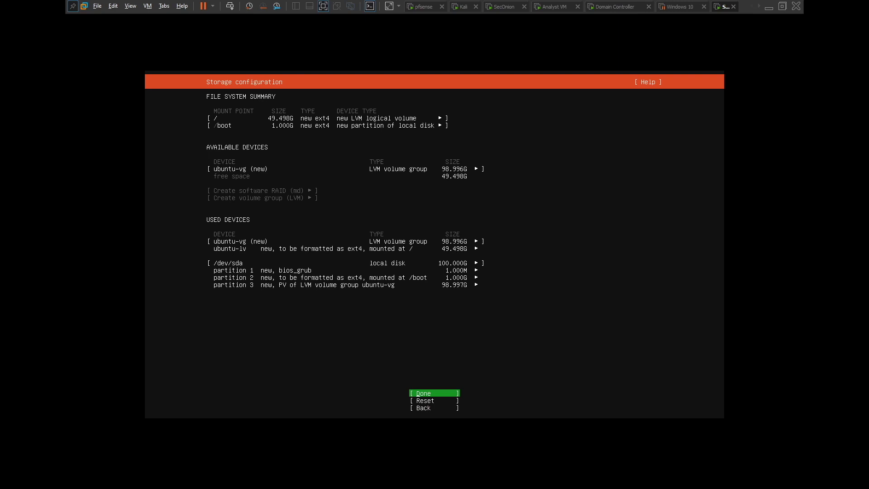
{"action": "key", "text": "Return"}
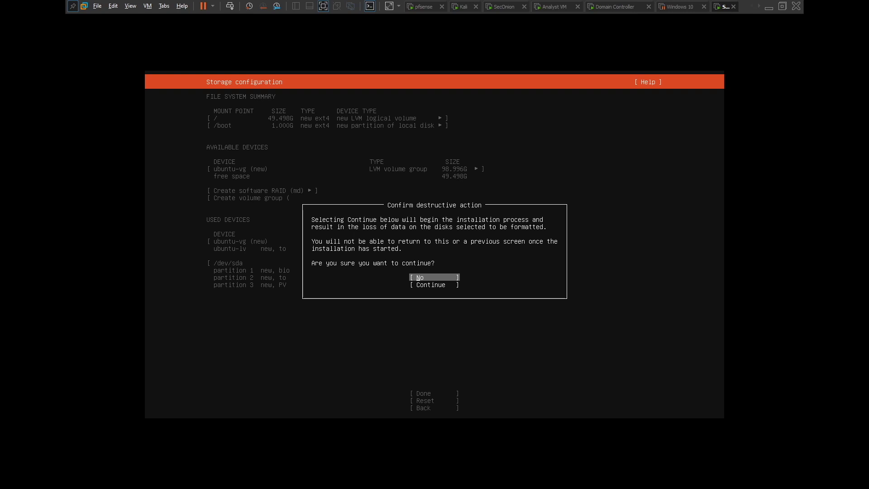
{"action": "key", "text": "Down"}
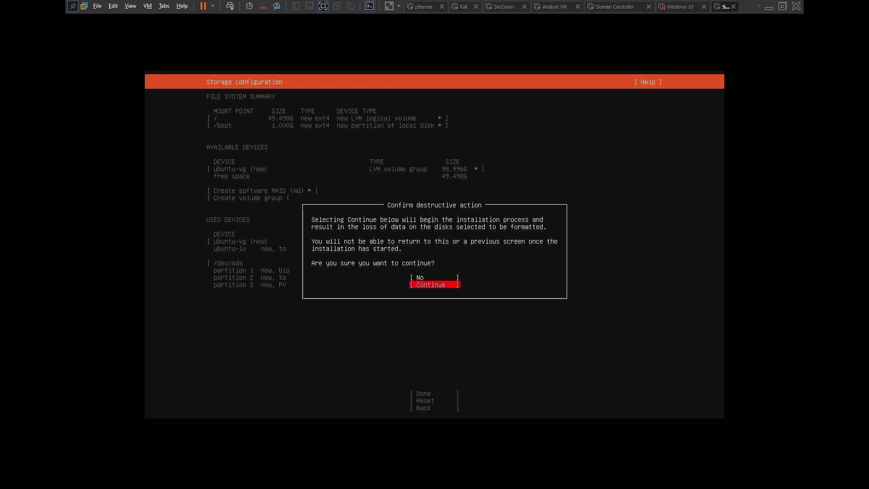
{"action": "key", "text": "Return"}
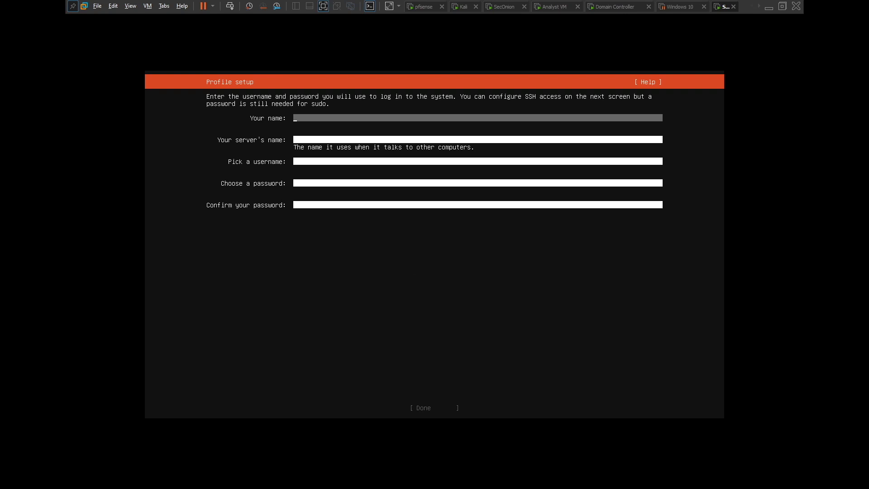
- Enter your name, server name splunk, a username and a matching password, then submit the profile
{"action": "type", "text": "Day Cyberwox"}
{"action": "key", "text": "Tab"}
{"action": "type", "text": "splun"}
{"action": "key", "text": "Tab"}
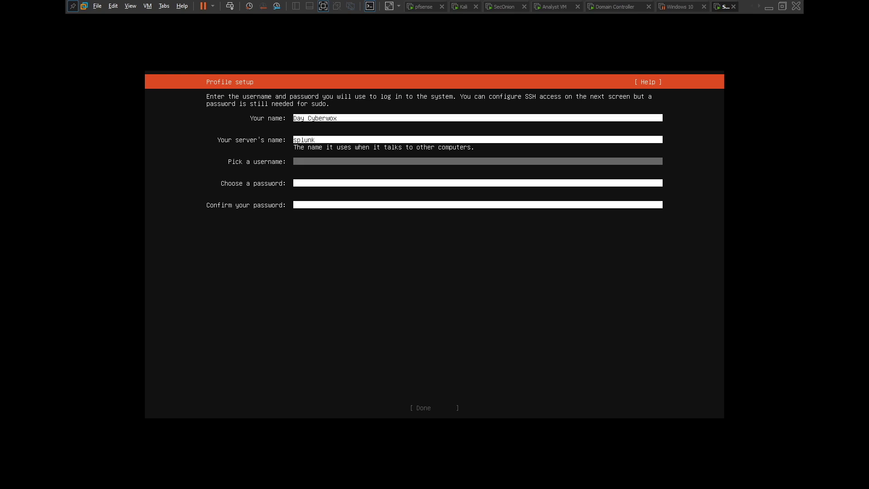
{"action": "type", "text": "daycyberwox"}
{"action": "key", "text": "Tab"}
{"action": "type", "text": "*******"}
{"action": "key", "text": "Tab"}
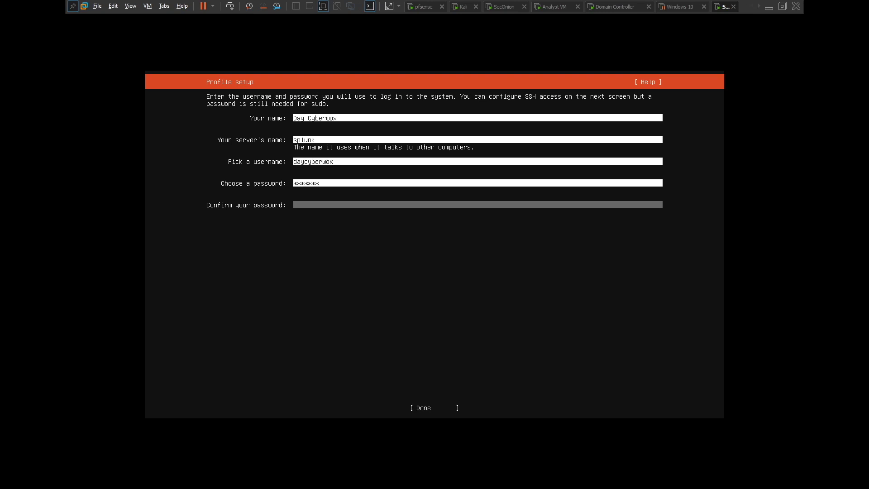
{"action": "type", "text": "*******"}
{"action": "key", "text": "Tab"}
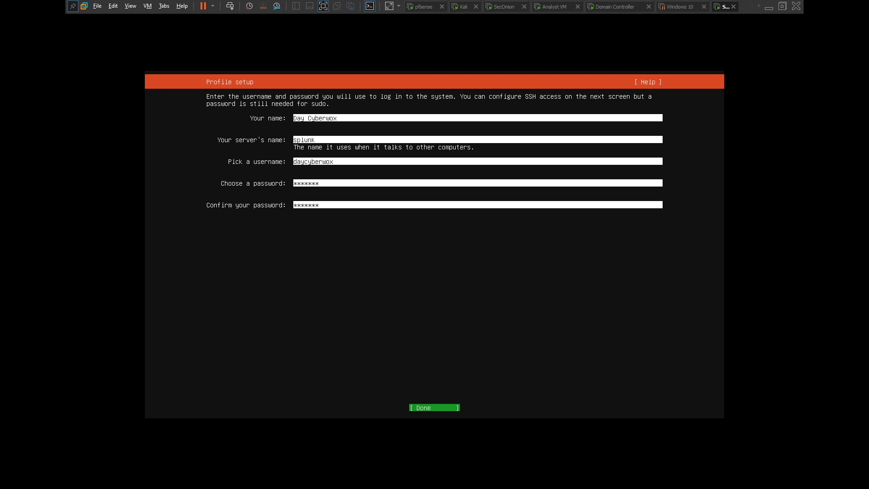
{"action": "key", "text": "Return"}
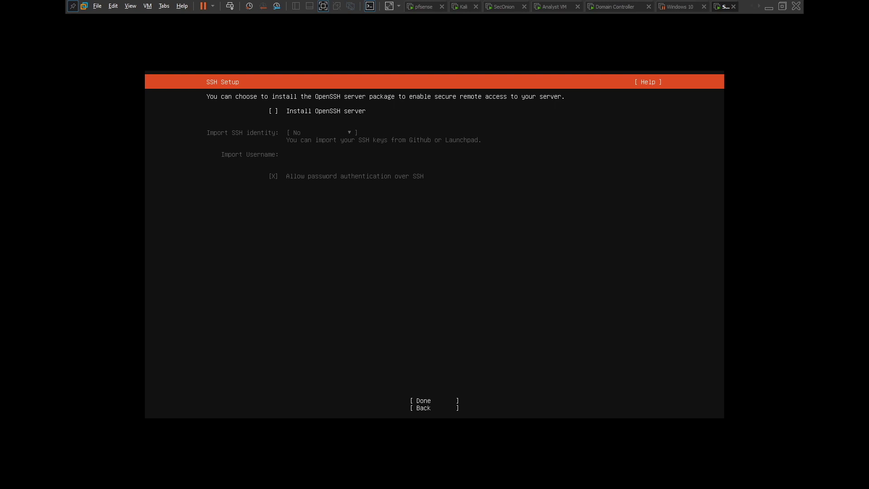
- Select Install OpenSSH server and accept the SSH setup
{"action": "key", "text": "space"}
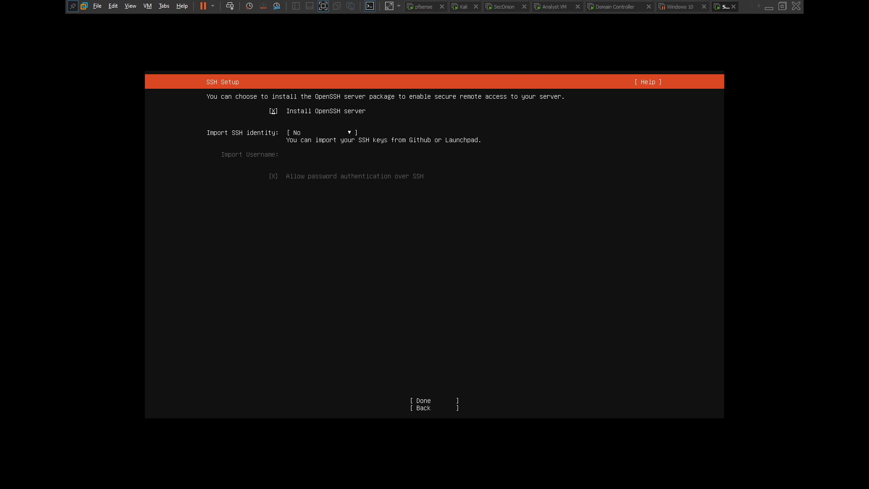
{"action": "key", "text": "Down"}
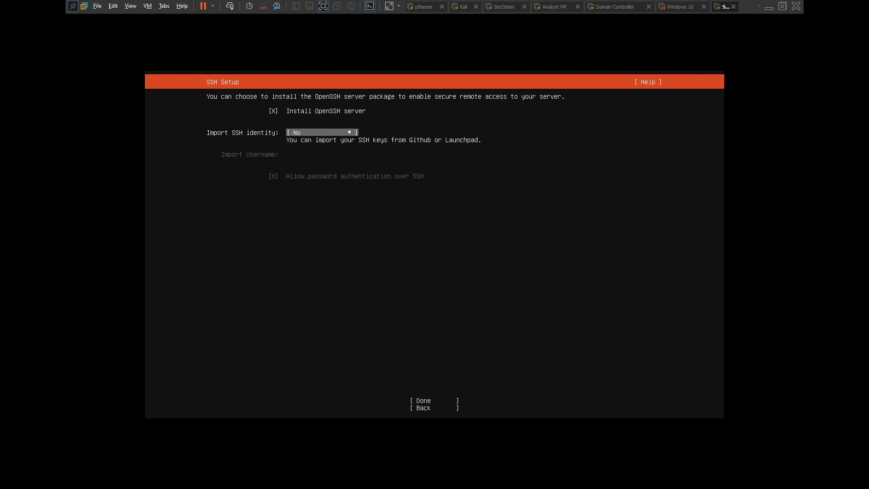
{"action": "key", "text": "Down"}
{"action": "key", "text": "Down"}
{"action": "key", "text": "Up"}
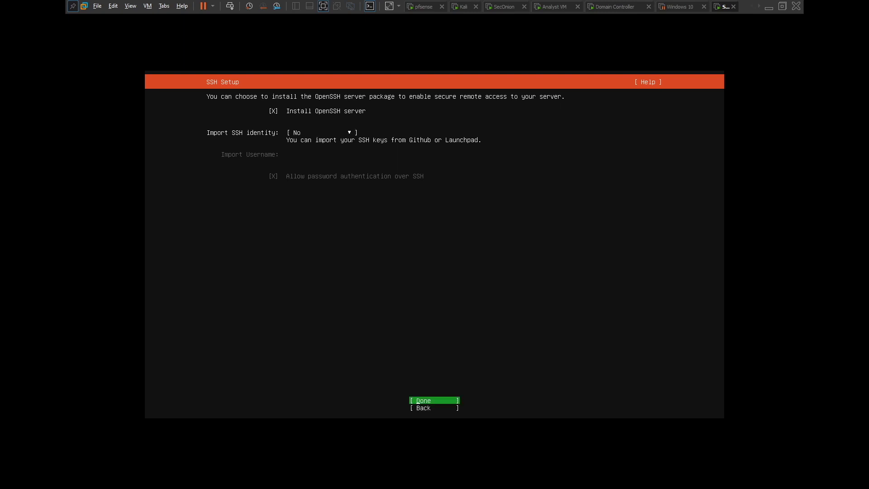
{"action": "key", "text": "Return"}
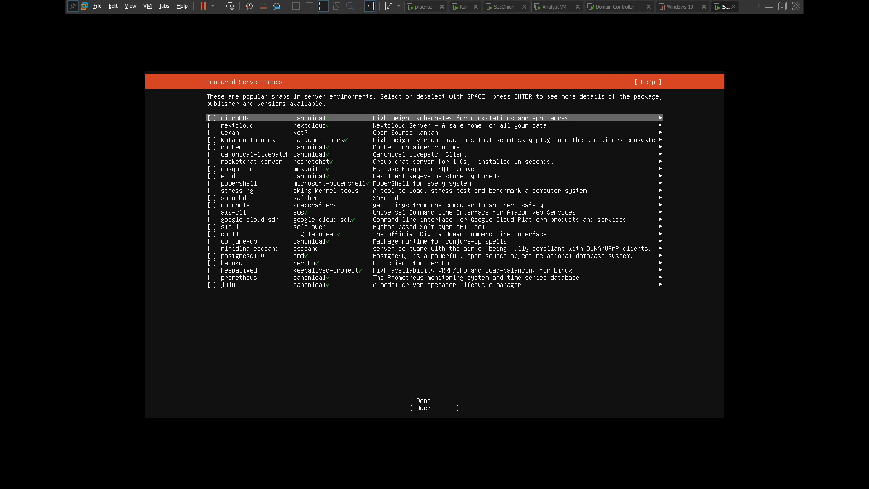
- Leave all featured server snaps unselected and start the Ubuntu installation
{"action": "key", "text": "Down"}
{"action": "key", "text": "Down"}
{"action": "key", "text": "Down"}
{"action": "key", "text": "Down"}
{"action": "key", "text": "Down"}
{"action": "key", "text": "Down"}
{"action": "key", "text": "Down"}
{"action": "key", "text": "Down"}
{"action": "key", "text": "Down"}
{"action": "key", "text": "Down"}
{"action": "key", "text": "Down"}
{"action": "key", "text": "Down"}
{"action": "key", "text": "Down"}
{"action": "key", "text": "Down"}
{"action": "key", "text": "Down"}
{"action": "key", "text": "Down"}
{"action": "key", "text": "Down"}
{"action": "key", "text": "Down"}
{"action": "key", "text": "Down"}
{"action": "key", "text": "Down"}
{"action": "key", "text": "Down"}
{"action": "key", "text": "Down"}
{"action": "key", "text": "Down"}
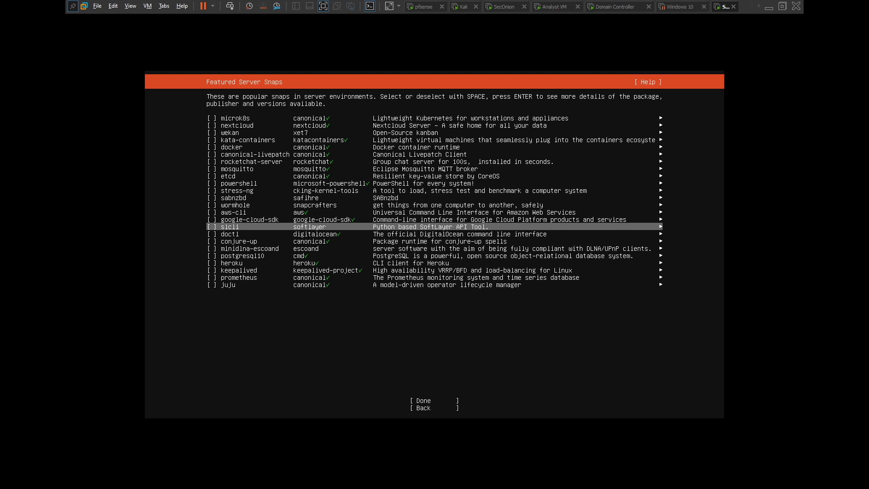
{"action": "key", "text": "Down"}
{"action": "key", "text": "Down"}
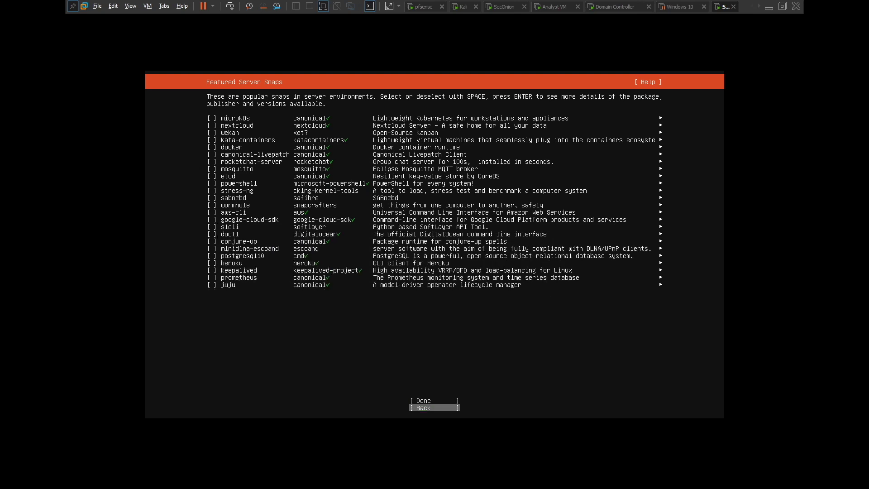
{"action": "key", "text": "Up"}
{"action": "key", "text": "Return"}
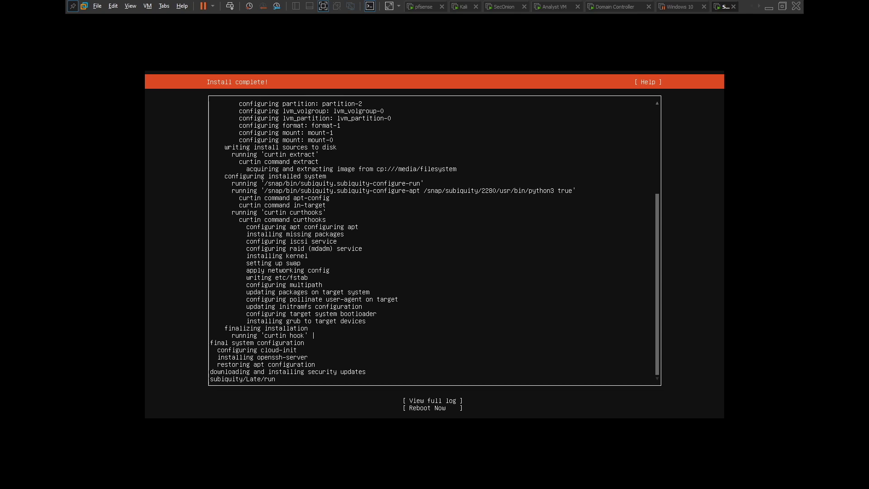
- Reboot the finished install and log in at the splunk console with the username and password
{"action": "key", "text": "Tab"}
{"action": "key", "text": "Return"}
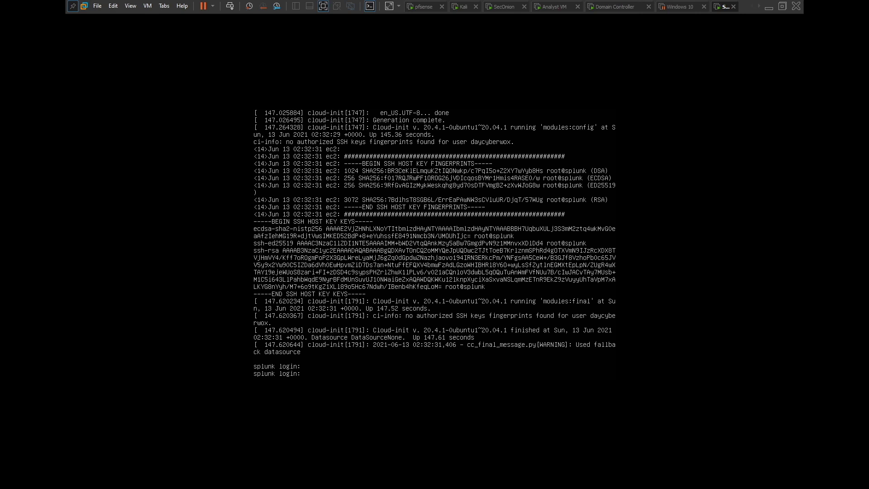
{"action": "type", "text": "daycyberwox"}
{"action": "key", "text": "Return"}
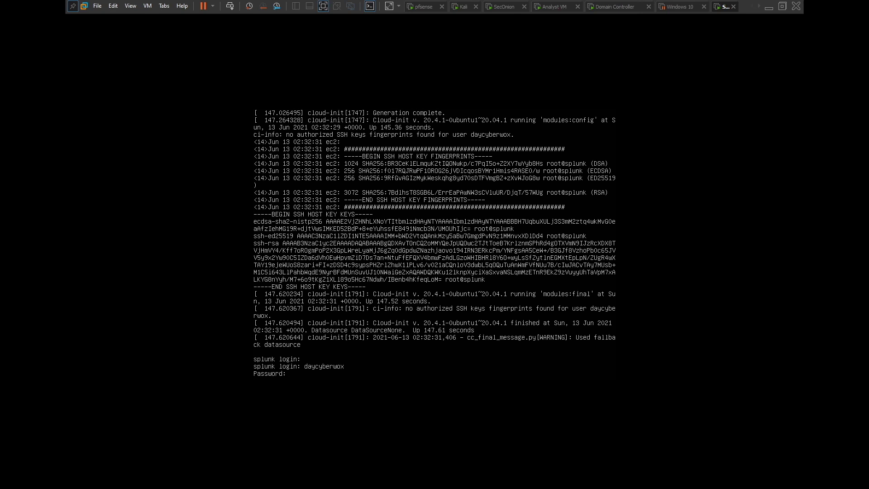
{"action": "key", "text": "Return"}
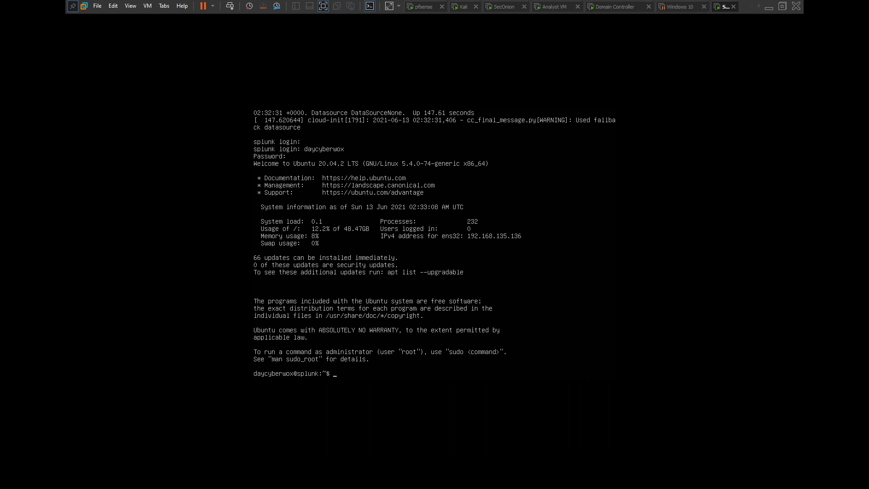
- Install tasksel via 'sudo apt install tasksel', giving the sudo password and confirming with y
{"action": "left_click", "coordinate": [384, 344]}
{"action": "type", "text": "sudo apt install tasksel"}
{"action": "key", "text": "Return"}
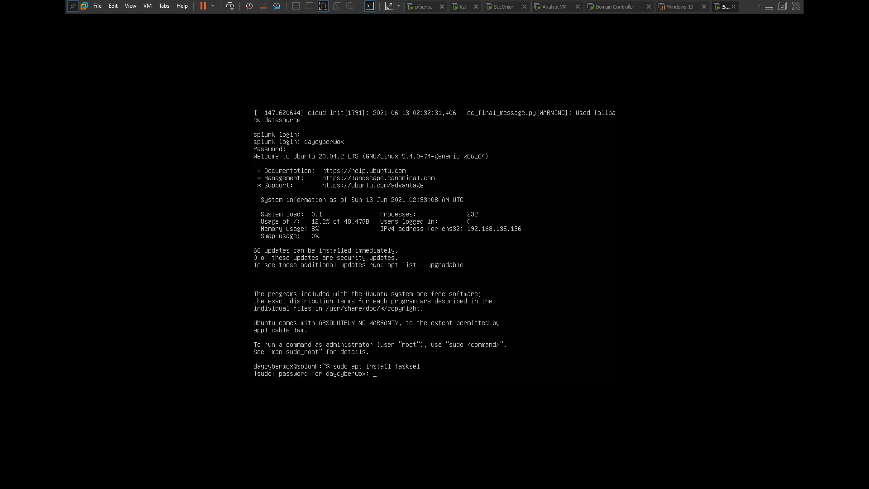
{"action": "key", "text": "Return"}
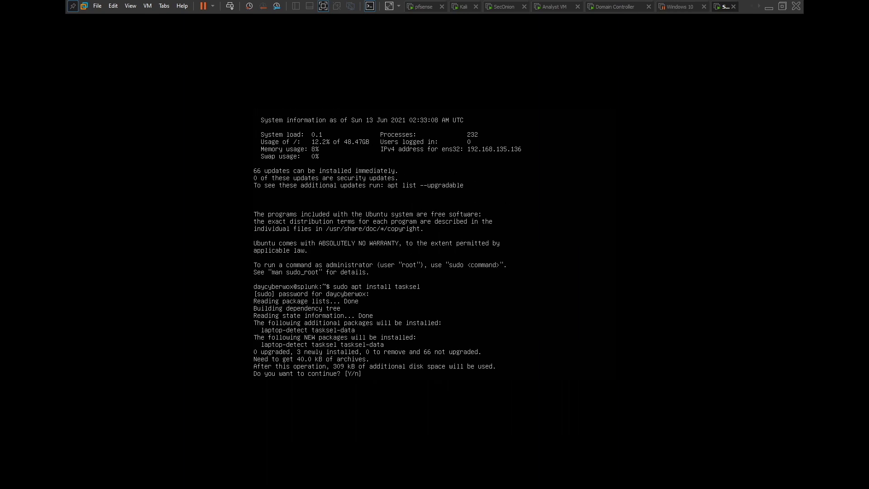
{"action": "type", "text": "y"}
{"action": "key", "text": "Return"}
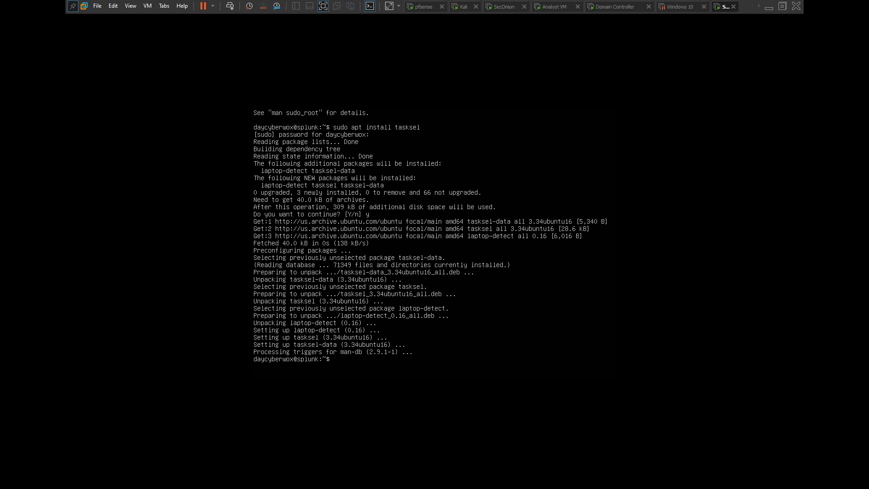
- Enter the command 'sudo tasksel install ubuntu-desktop' at the prompt
{"action": "type", "text": "sudo atask"}
{"action": "key", "text": "BackSpace"}
{"action": "key", "text": "BackSpace"}
{"action": "key", "text": "BackSpace"}
{"action": "key", "text": "BackSpace"}
{"action": "key", "text": "BackSpace"}
{"action": "type", "text": "tasksel install ubuntu-deskt"}
- Run the tasksel ubuntu-desktop install, then reboot the VM once it completes
{"action": "key", "text": "Return"}
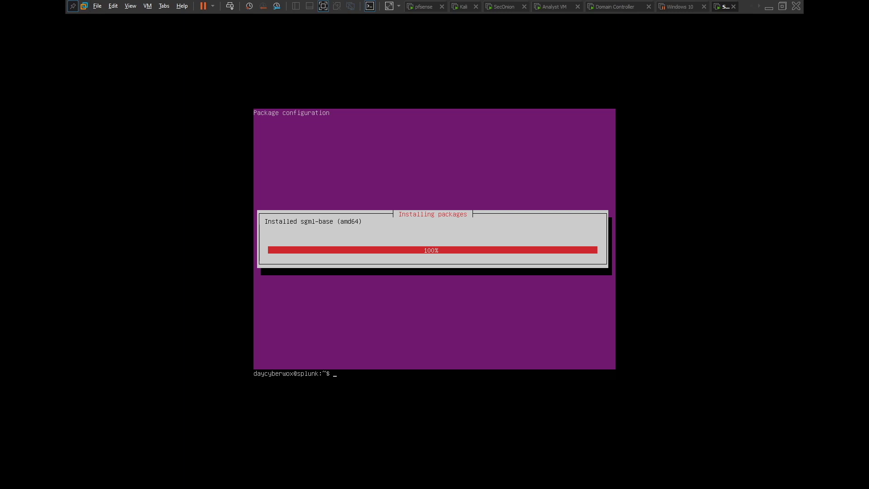
{"action": "type", "text": "boot"}
{"action": "key", "text": "Return"}
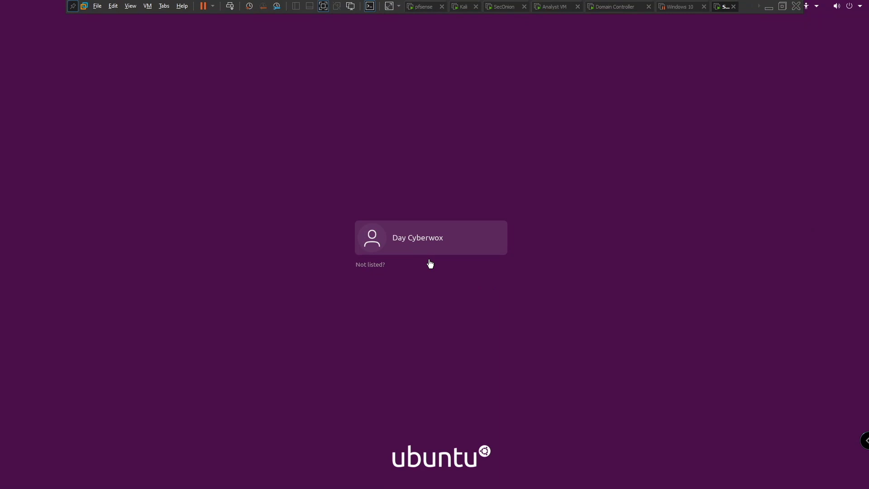
- Sign in to the Ubuntu desktop with the user account's password
{"action": "left_click", "coordinate": [447, 238]}
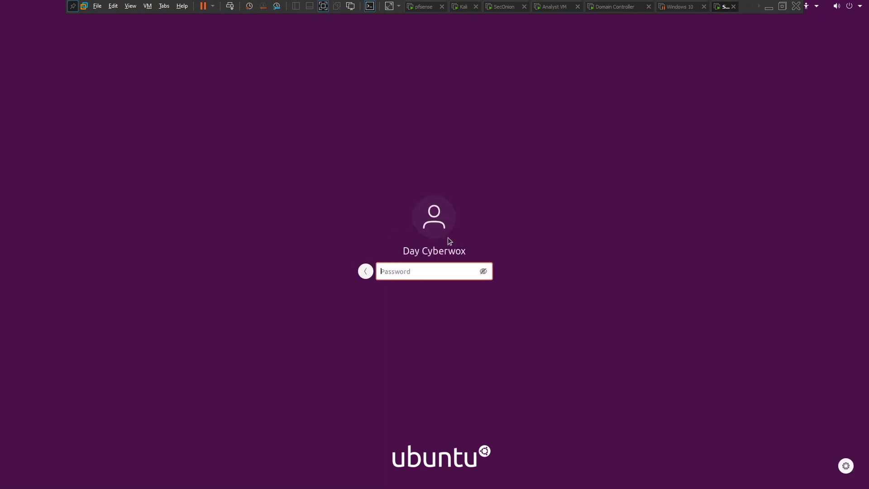
{"action": "type", "text": "*******"}
{"action": "key", "text": "Return"}
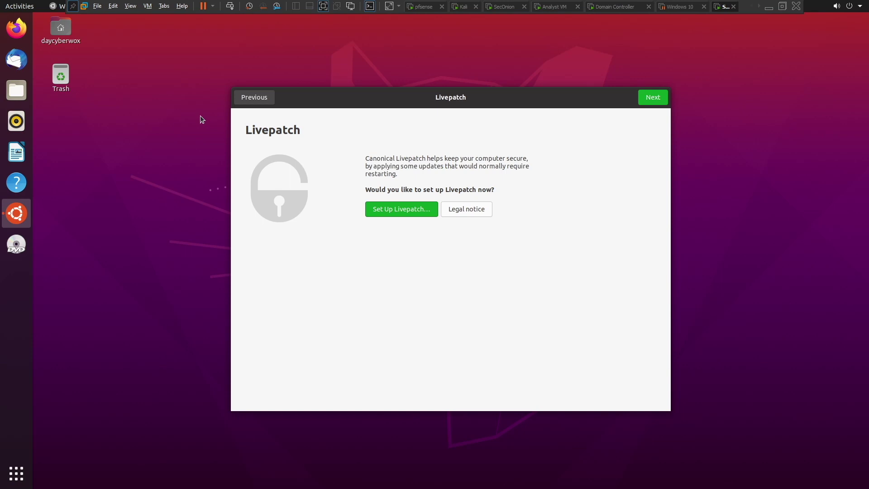
- Finish the welcome setup, skipping Livepatch and choosing not to send system info
{"action": "left_click", "coordinate": [651, 98]}
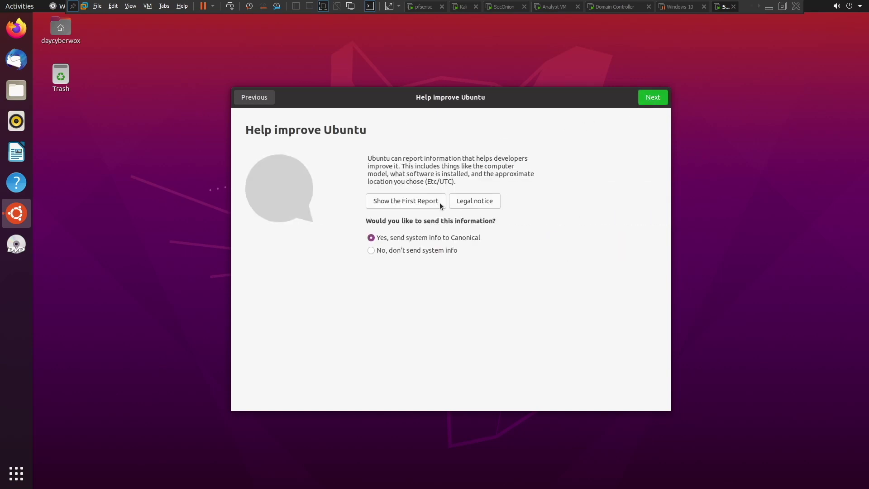
{"action": "left_click", "coordinate": [384, 254]}
{"action": "left_click", "coordinate": [657, 97]}
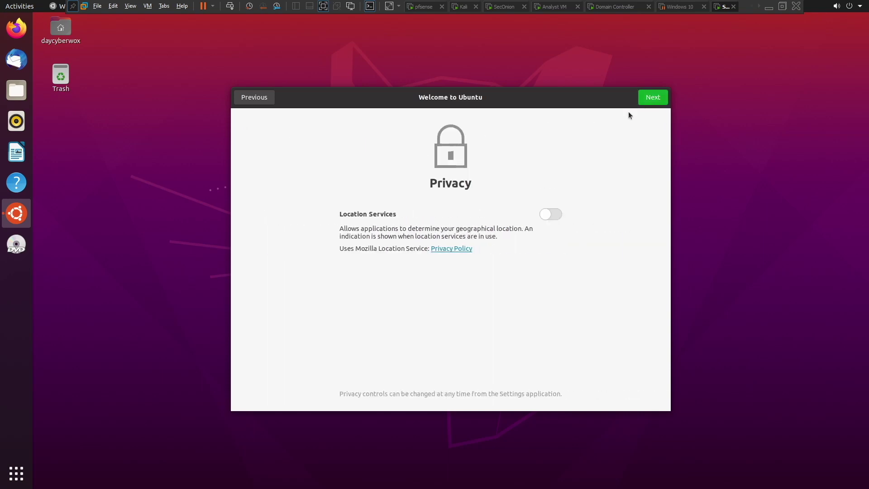
{"action": "left_click", "coordinate": [647, 100]}
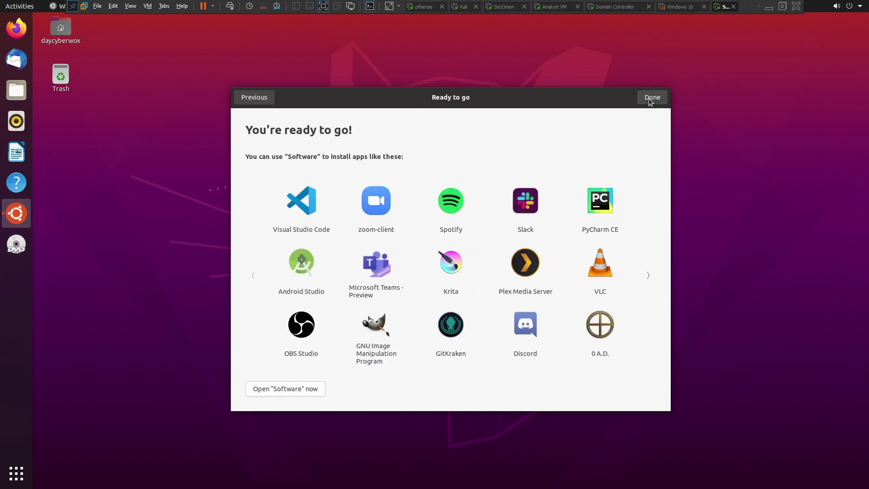
{"action": "left_click", "coordinate": [650, 97]}
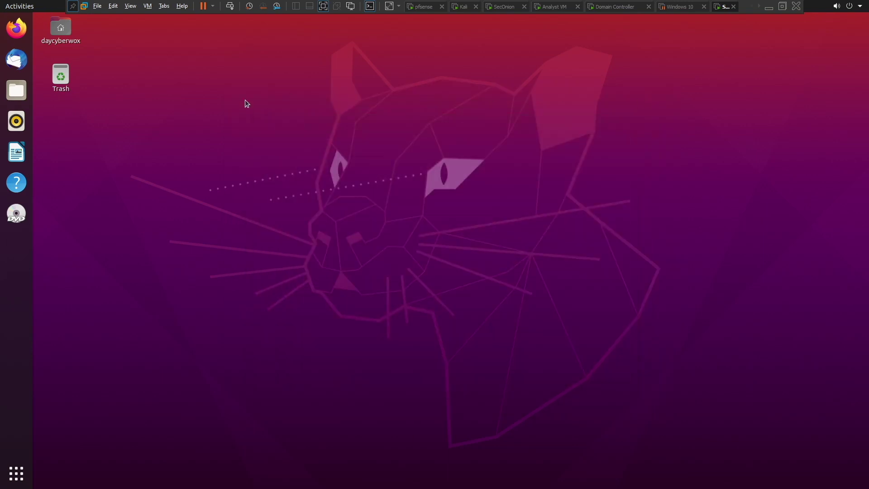
- Launch Terminal by searching 'term' in Show Applications
{"action": "left_click", "coordinate": [16, 473]}
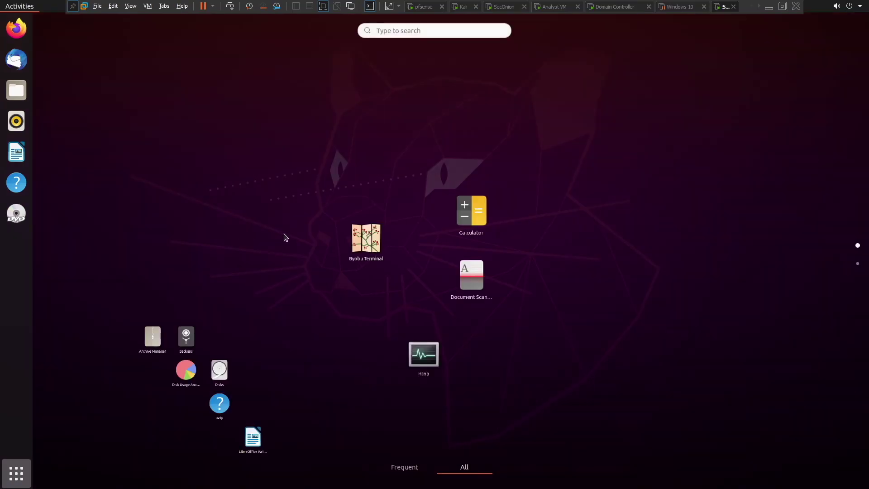
{"action": "type", "text": "term"}
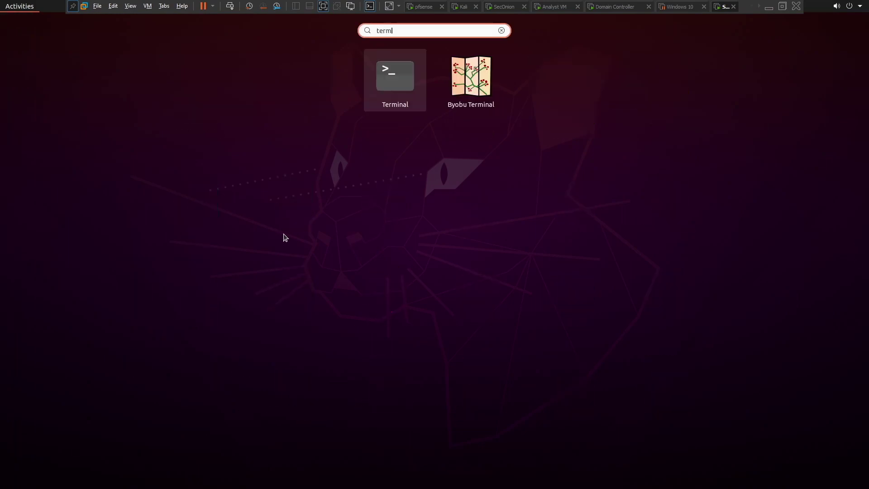
{"action": "key", "text": "Return"}
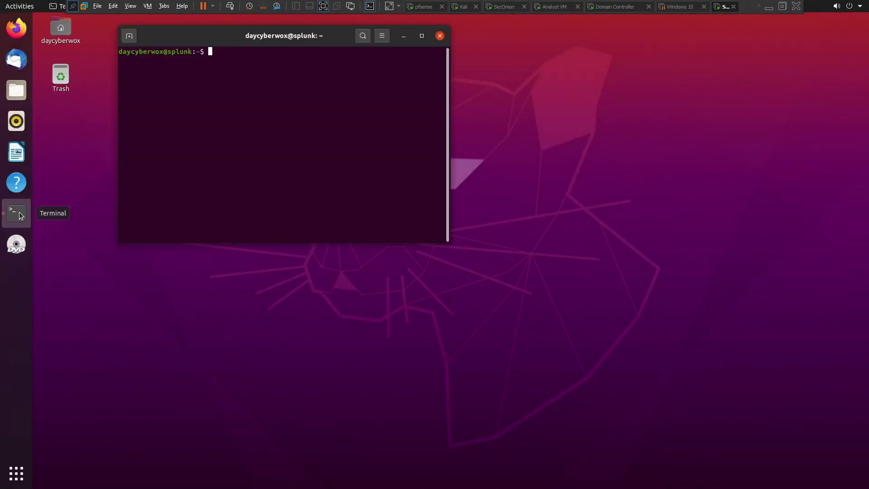
- Add Terminal to favorites and move its window to the upper left
{"action": "right_click", "coordinate": [20, 216]}
{"action": "left_click", "coordinate": [69, 235]}
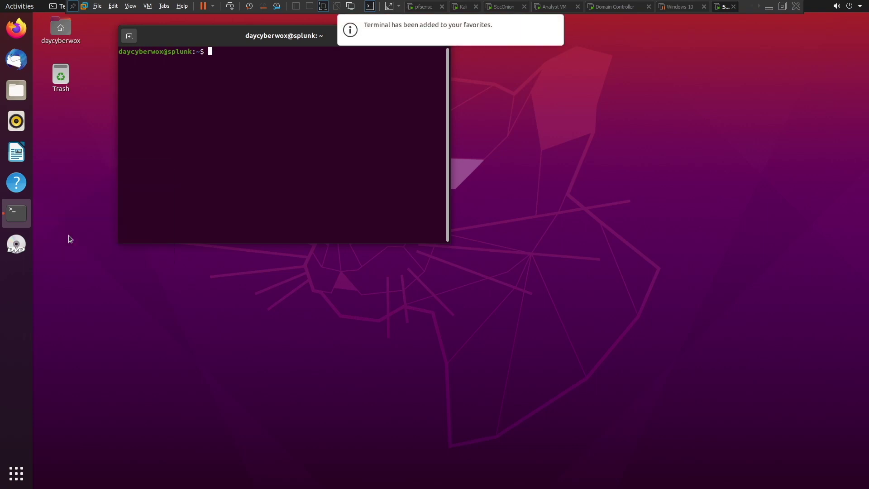
{"action": "left_click_drag", "start_coordinate": [236, 31], "coordinate": [172, 44]}
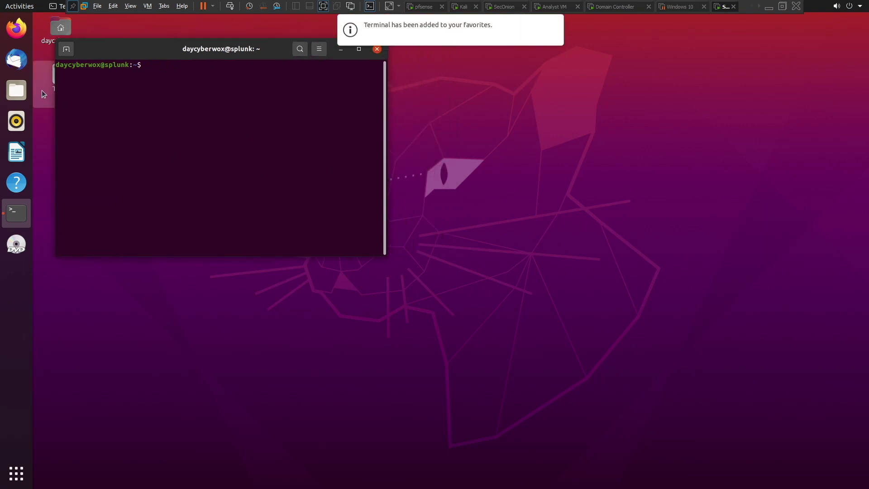
- Open Firefox in the VM and go to splunk.com
{"action": "left_click", "coordinate": [5, 42]}
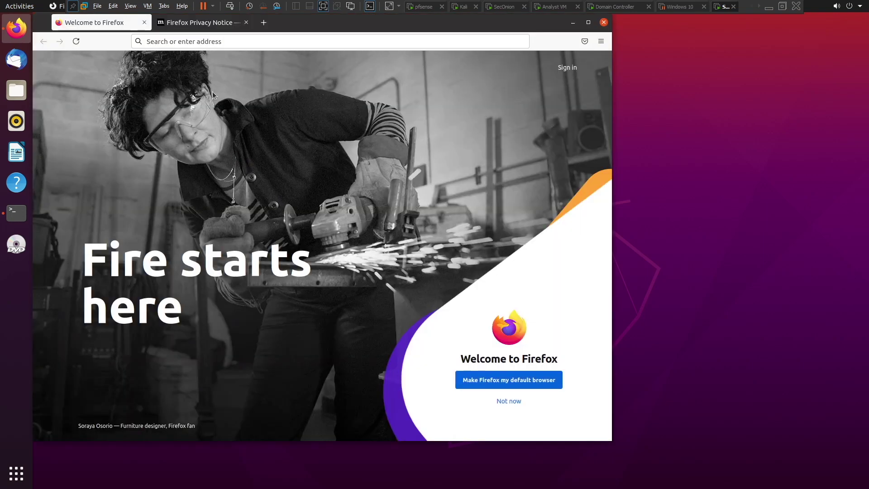
{"action": "left_click", "coordinate": [196, 43]}
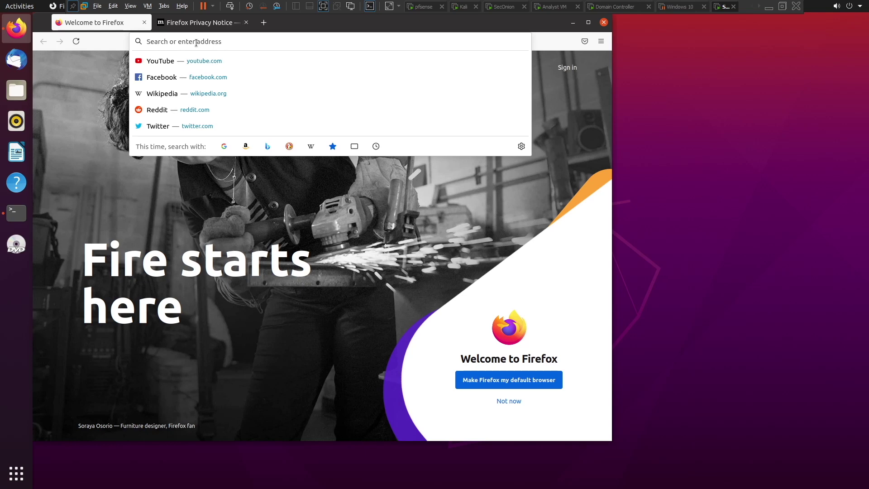
{"action": "type", "text": "splunk"}
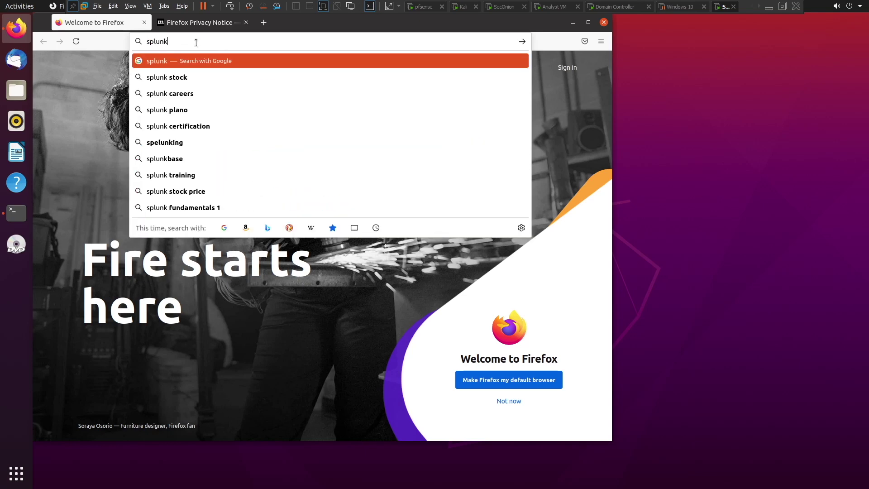
{"action": "type", "text": ".com"}
{"action": "key", "text": "Return"}
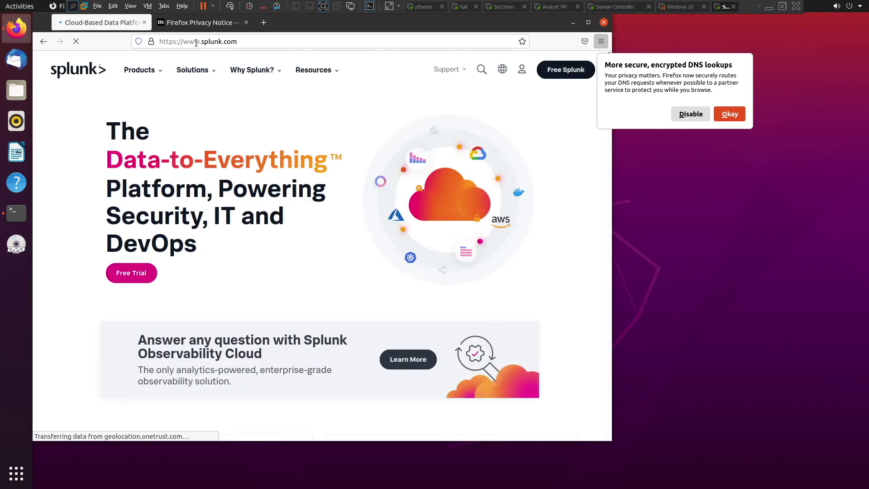
- Start the Free Splunk signup, disable the encrypted DNS offer, and switch to logging in
{"action": "mouse_move", "coordinate": [145, 71]}
{"action": "left_click", "coordinate": [561, 65]}
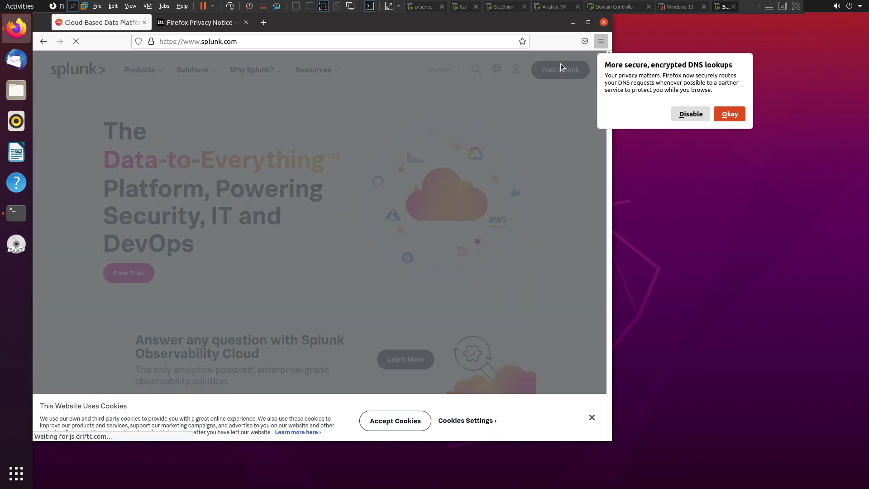
{"action": "left_click", "coordinate": [691, 114]}
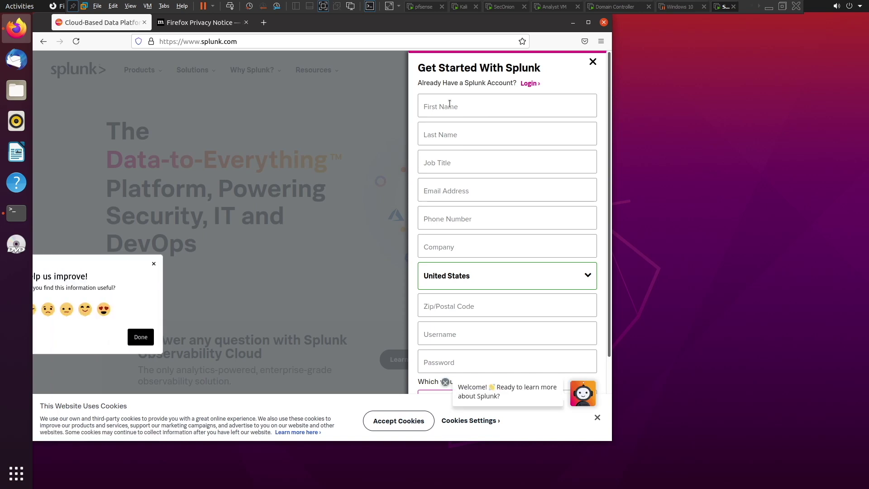
{"action": "left_click", "coordinate": [530, 85]}
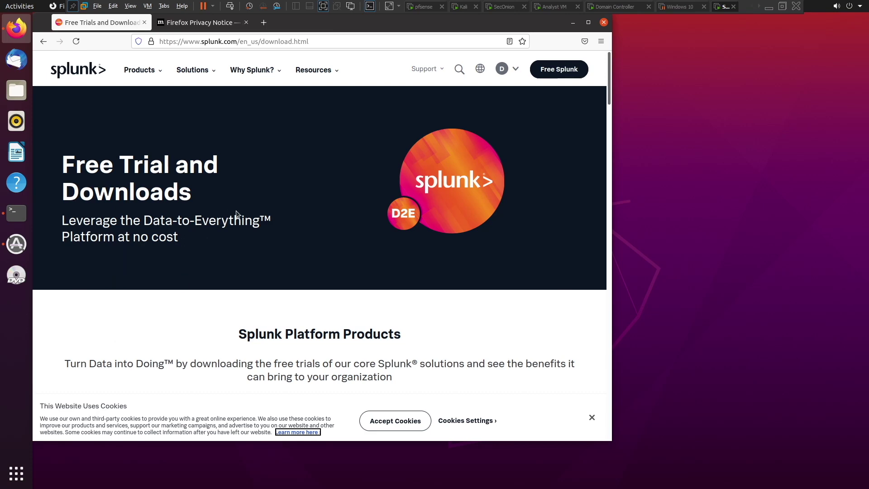
- Open the Splunk Enterprise free trial page and show its Linux packages
{"action": "scroll", "coordinate": [235, 214], "scroll_direction": "down", "scroll_amount": 2}
{"action": "scroll", "coordinate": [236, 214], "scroll_direction": "down", "scroll_amount": 2}
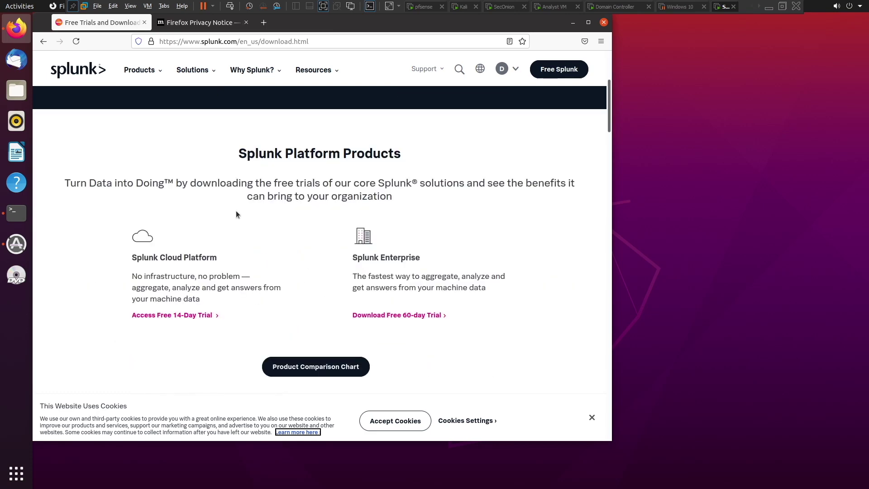
{"action": "scroll", "coordinate": [236, 214], "scroll_direction": "down", "scroll_amount": 2}
{"action": "scroll", "coordinate": [236, 213], "scroll_direction": "down", "scroll_amount": 3}
{"action": "scroll", "coordinate": [236, 213], "scroll_direction": "up", "scroll_amount": 2}
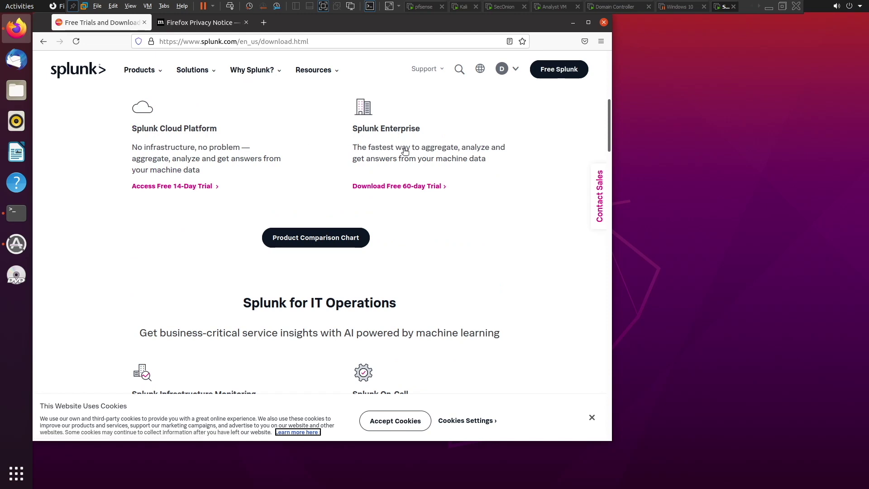
{"action": "left_click", "coordinate": [393, 188]}
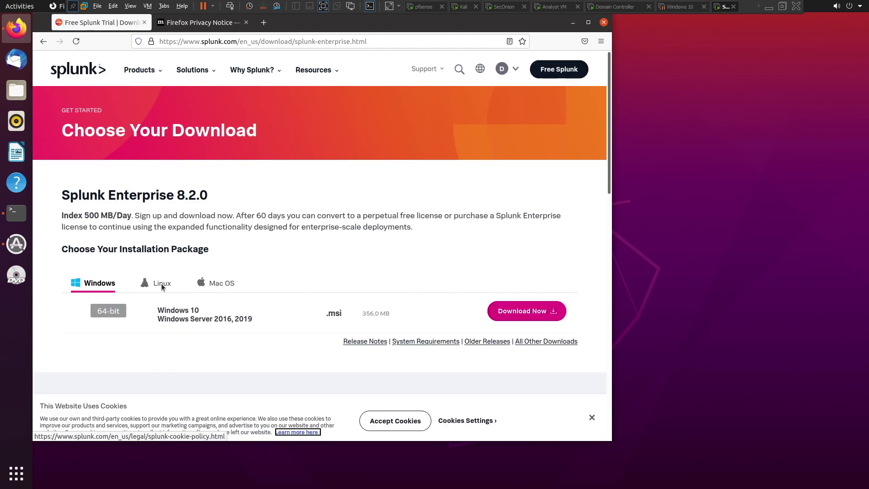
{"action": "left_click", "coordinate": [163, 284]}
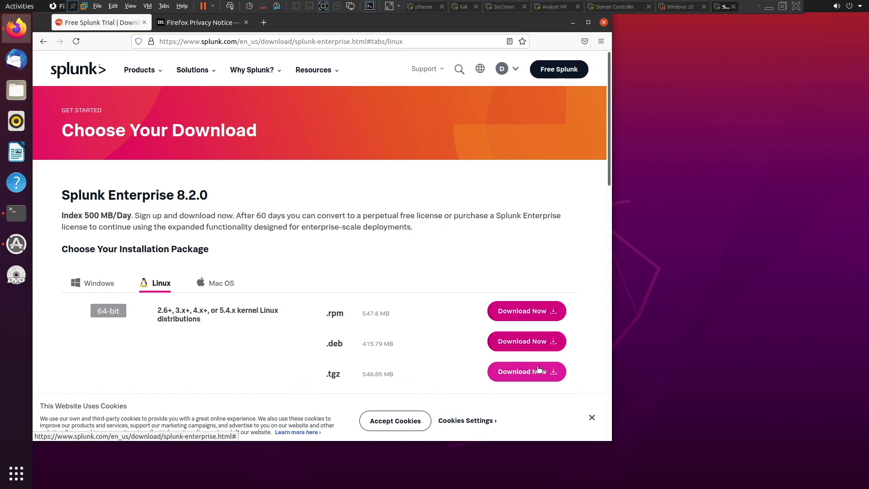
- Save the Splunk Enterprise 8.2.0 Linux .tgz download and open a new browser window
{"action": "left_click", "coordinate": [515, 372]}
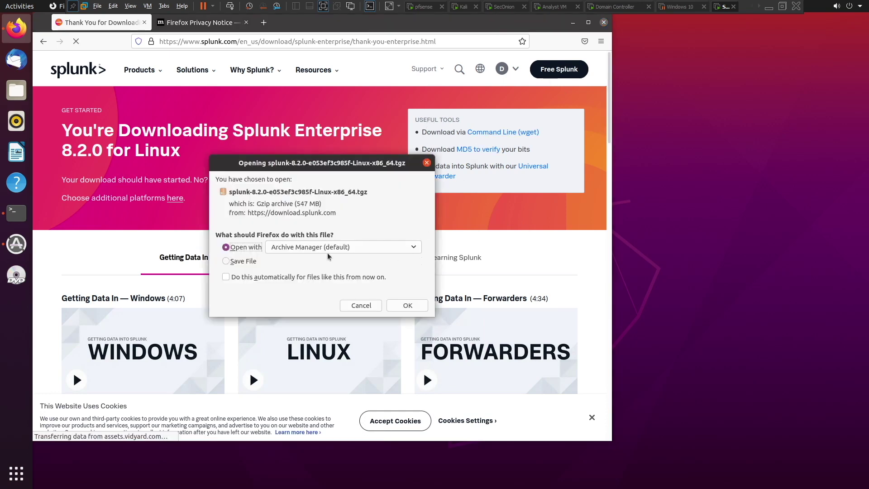
{"action": "left_click", "coordinate": [249, 262]}
{"action": "left_click", "coordinate": [406, 306]}
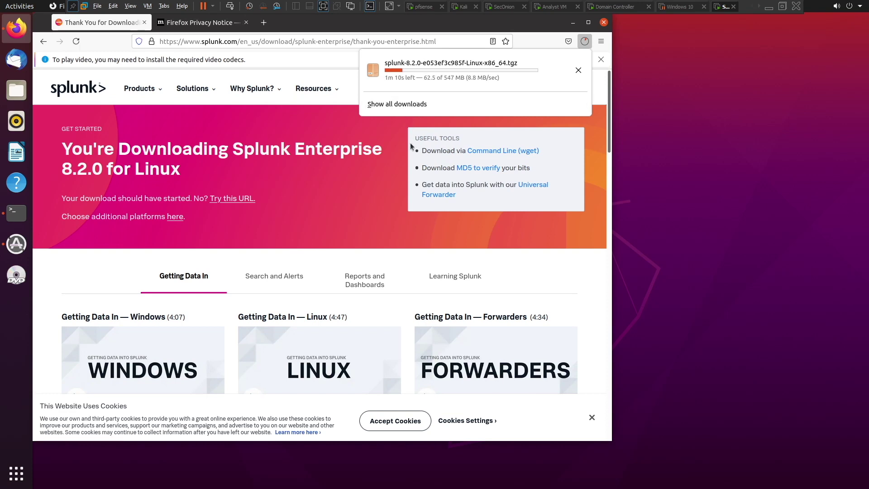
{"action": "key", "text": "ctrl+n"}
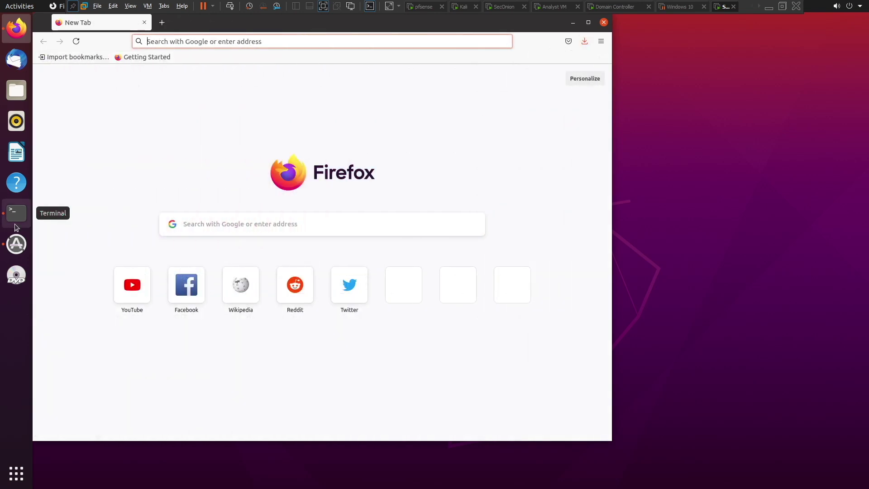
- Open a terminal, change into Downloads and list its files
{"action": "left_click", "coordinate": [17, 224]}
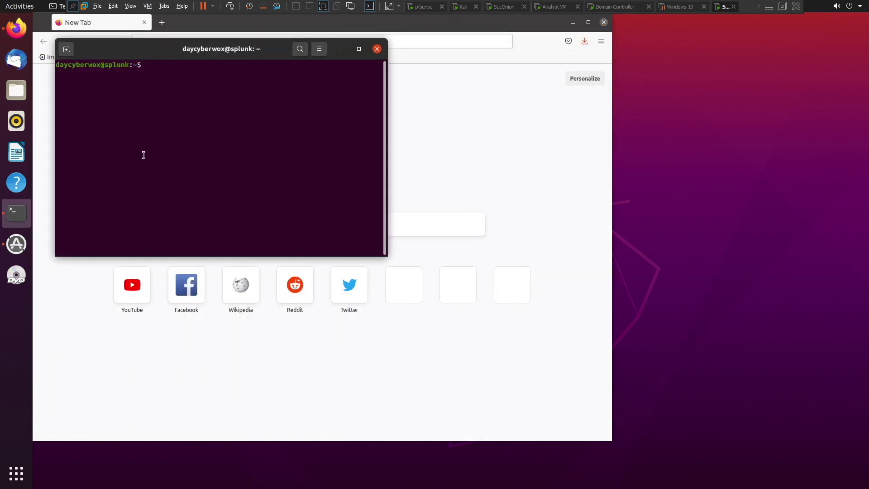
{"action": "type", "text": "cd Downloads/"}
{"action": "key", "text": "Return"}
{"action": "type", "text": "ls"}
{"action": "key", "text": "Return"}
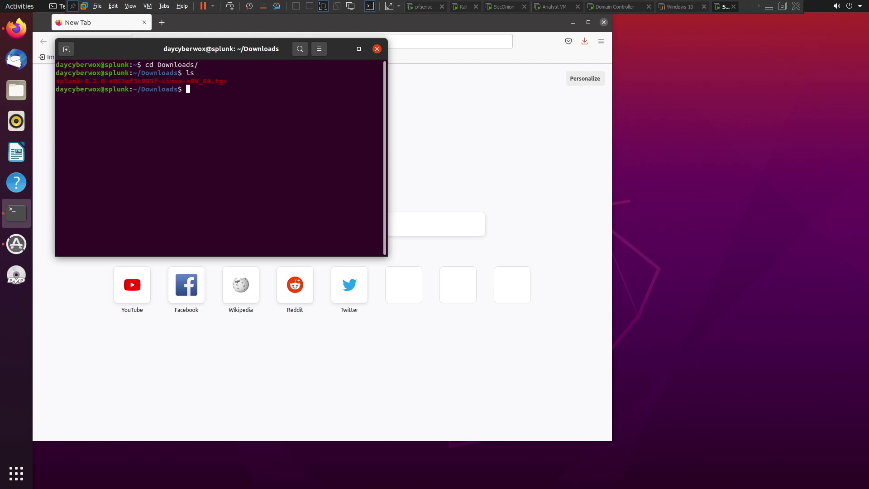
- Extract the Splunk .tgz archive with tar xvzf and list Downloads again
{"action": "type", "text": "tar xvzf sl"}
{"action": "key", "text": "BackSpace"}
{"action": "type", "text": "pl"}
{"action": "key", "text": "Tab"}
{"action": "key", "text": "Return"}
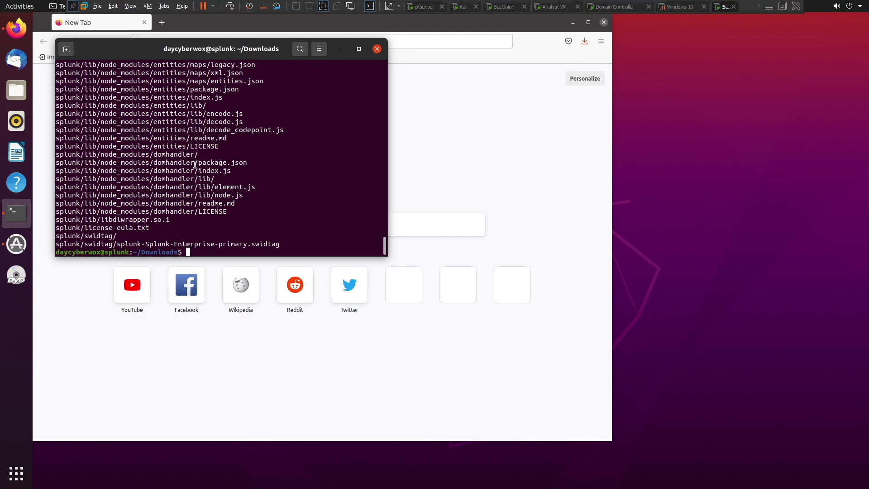
{"action": "type", "text": "ls"}
{"action": "key", "text": "Return"}
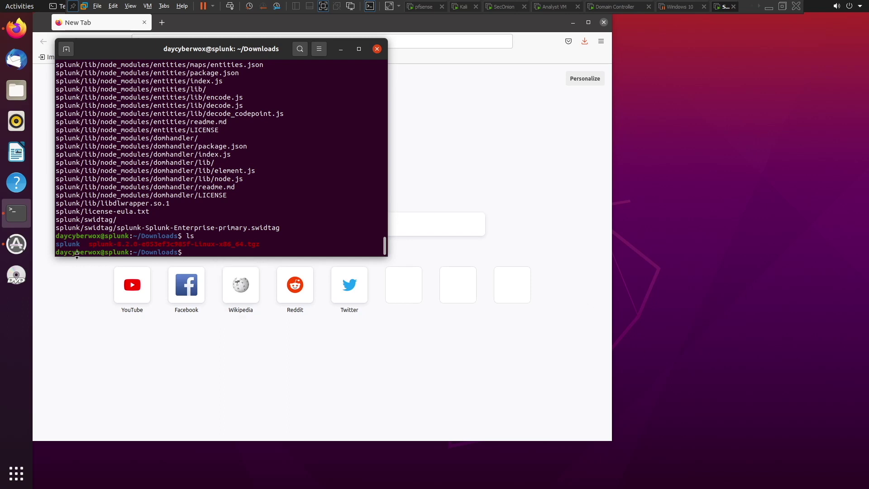
- Change into splunk/bin and enter './splunk start'
{"action": "left_click_drag", "start_coordinate": [84, 253], "coordinate": [63, 244]}
{"action": "left_click", "coordinate": [63, 244]}
{"action": "type", "text": "cd splunk"}
{"action": "key", "text": "Return"}
{"action": "type", "text": "ls"}
{"action": "key", "text": "Return"}
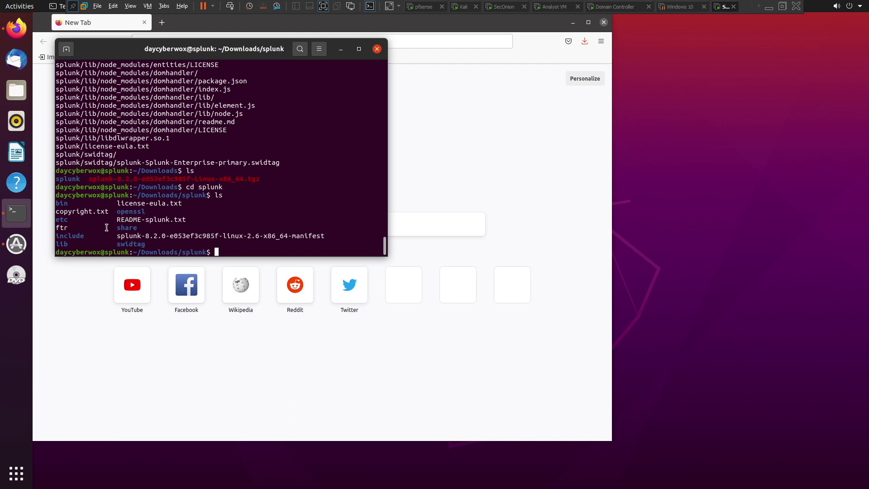
{"action": "type", "text": "cd bin"}
{"action": "key", "text": "Return"}
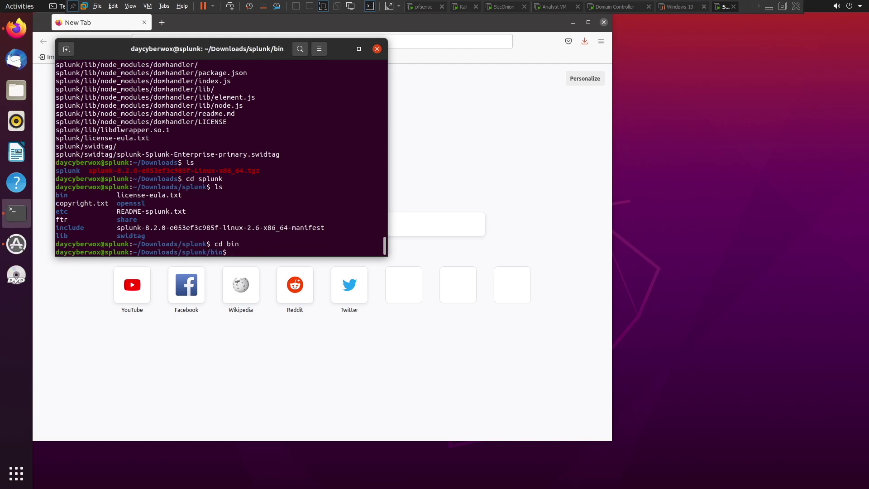
{"action": "type", "text": "./splunk start"}
- Start Splunk for the first time, page through the license, and accept it with y
{"action": "key", "text": "Return"}
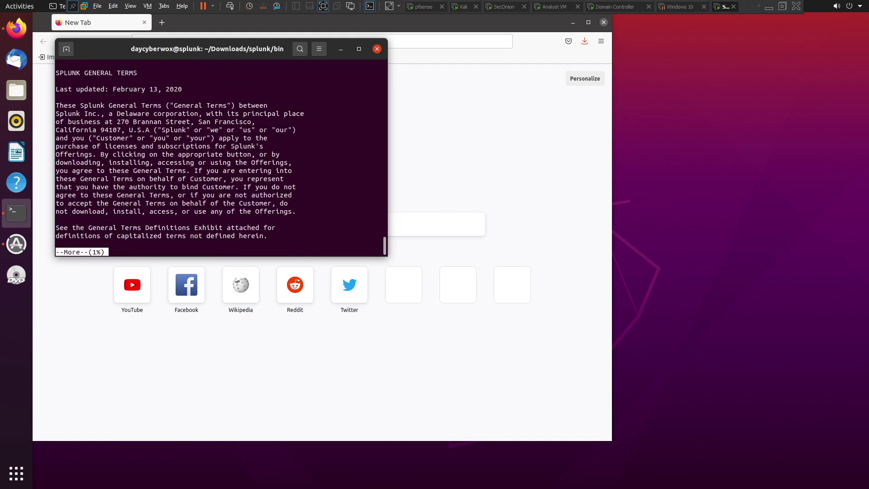
{"action": "key", "text": "space"}
{"action": "key", "text": "space"}
{"action": "key", "text": "space"}
{"action": "key", "text": "space"}
{"action": "key", "text": "space"}
{"action": "key", "text": "space"}
{"action": "key", "text": "space"}
{"action": "key", "text": "space"}
{"action": "key", "text": "space"}
{"action": "key", "text": "space"}
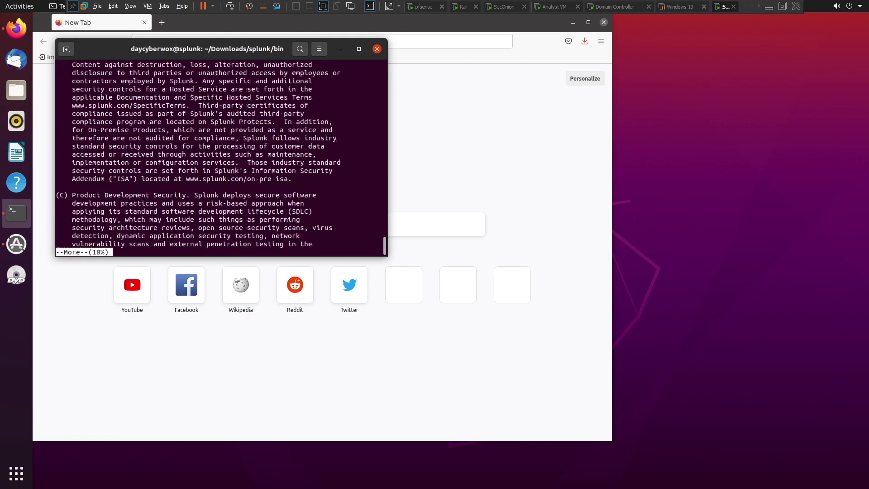
{"action": "key", "text": "space"}
{"action": "key", "text": "space"}
{"action": "key", "text": "space"}
{"action": "key", "text": "space"}
{"action": "key", "text": "space"}
{"action": "key", "text": "space"}
{"action": "key", "text": "space"}
{"action": "key", "text": "space"}
{"action": "key", "text": "space"}
{"action": "key", "text": "space"}
{"action": "key", "text": "space"}
{"action": "key", "text": "space"}
{"action": "key", "text": "space"}
{"action": "key", "text": "space"}
{"action": "key", "text": "space"}
{"action": "key", "text": "space"}
{"action": "key", "text": "space"}
{"action": "key", "text": "space"}
{"action": "key", "text": "space"}
{"action": "key", "text": "space"}
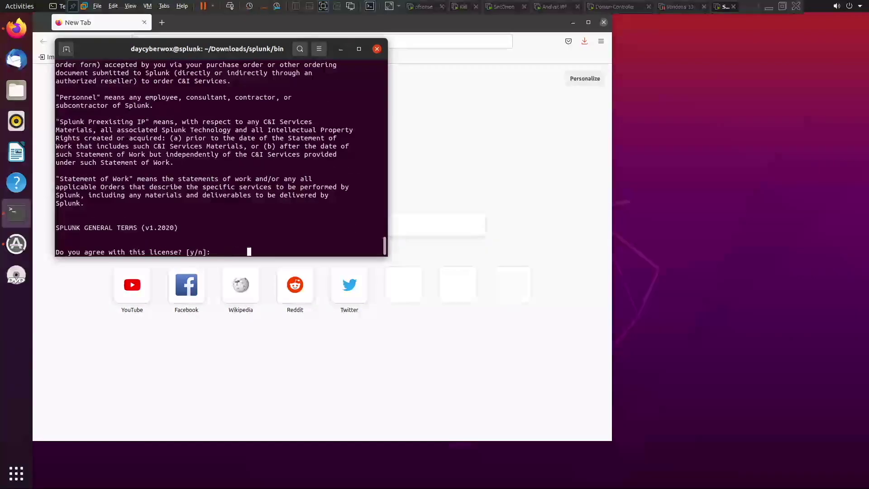
{"action": "key", "text": "BackSpace"}
{"action": "key", "text": "BackSpace"}
{"action": "key", "text": "BackSpace"}
{"action": "key", "text": "BackSpace"}
{"action": "key", "text": "BackSpace"}
{"action": "key", "text": "BackSpace"}
{"action": "key", "text": "BackSpace"}
{"action": "key", "text": "BackSpace"}
{"action": "key", "text": "BackSpace"}
{"action": "key", "text": "BackSpace"}
{"action": "key", "text": "BackSpace"}
{"action": "key", "text": "BackSpace"}
{"action": "key", "text": "BackSpace"}
{"action": "key", "text": "BackSpace"}
{"action": "key", "text": "BackSpace"}
{"action": "key", "text": "BackSpace"}
{"action": "key", "text": "BackSpace"}
{"action": "type", "text": "y"}
{"action": "key", "text": "Return"}
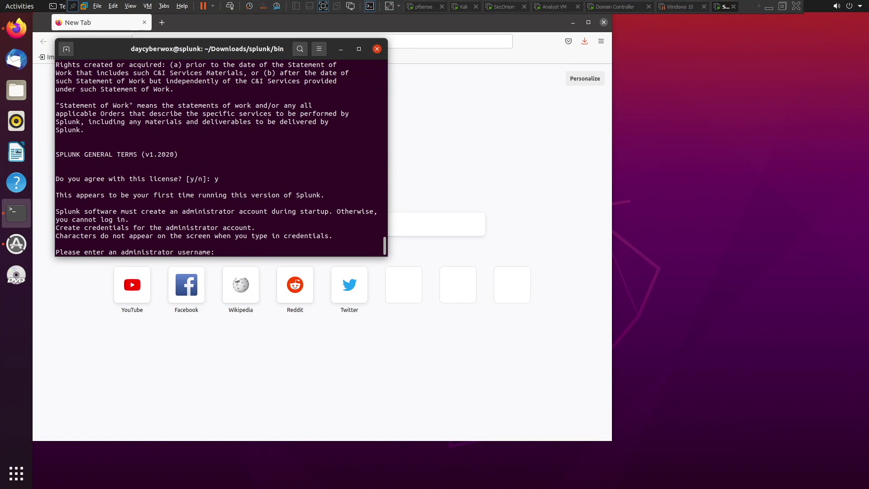
- Create the administrator account with a username and a password entered twice
{"action": "type", "text": "daycyberwox"}
{"action": "key", "text": "Return"}
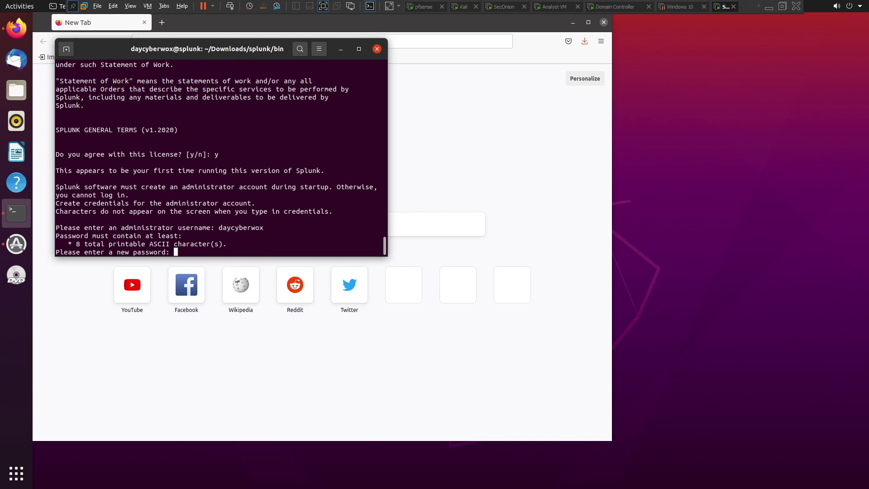
{"action": "key", "text": "Return"}
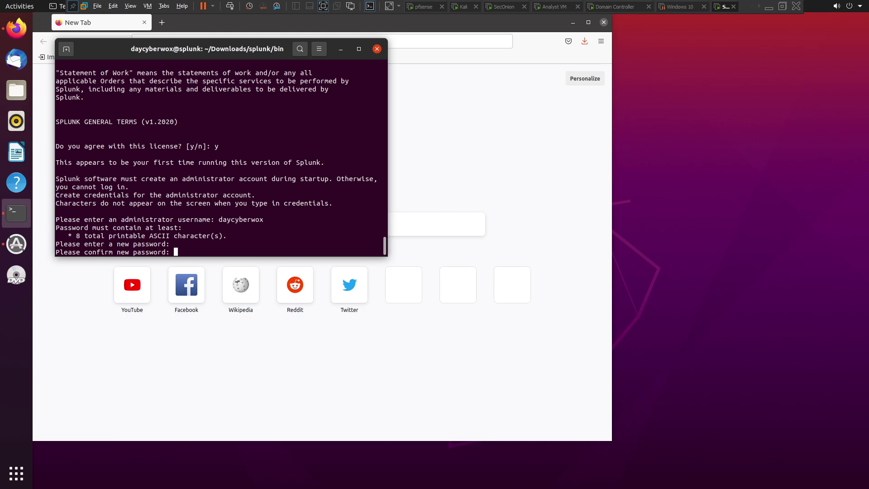
{"action": "key", "text": "Return"}
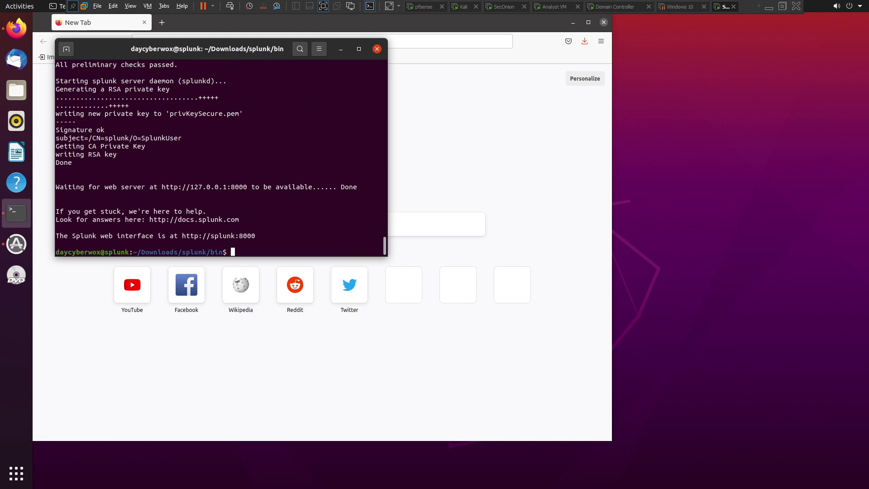
{"action": "left_click_drag", "start_coordinate": [56, 236], "coordinate": [255, 236]}
{"action": "left_click", "coordinate": [255, 235]}
{"action": "left_click", "coordinate": [413, 123]}
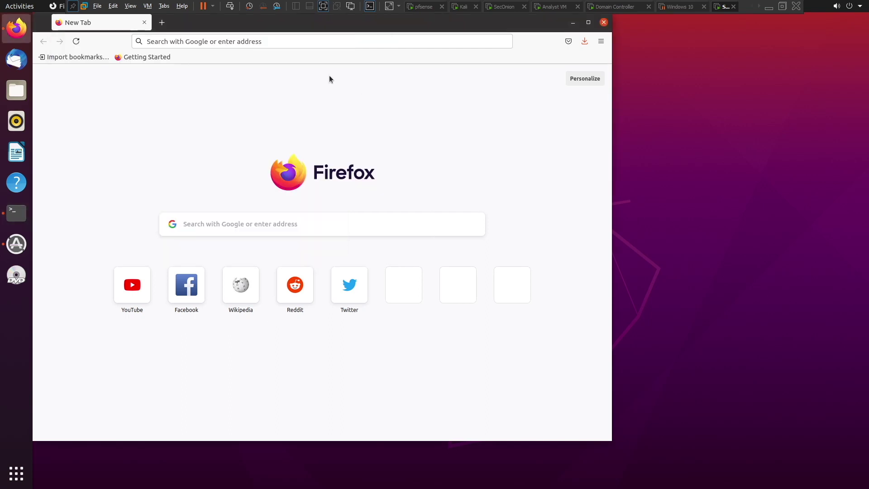
{"action": "left_click", "coordinate": [254, 40]}
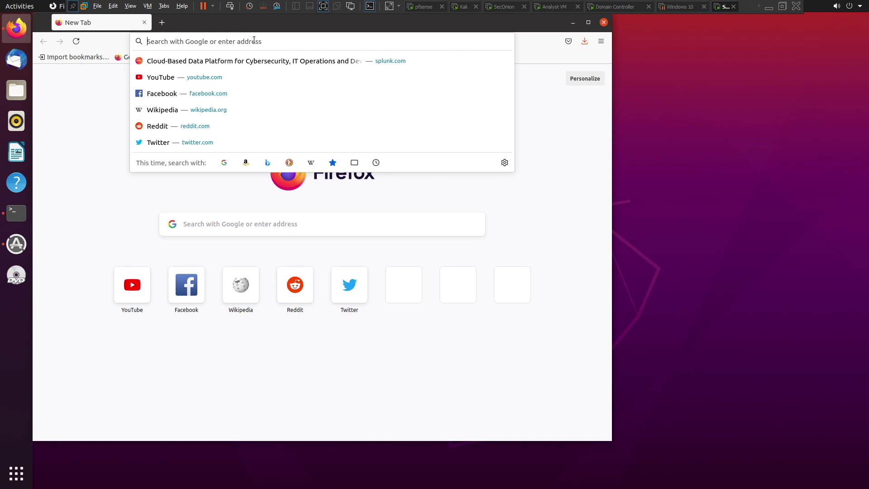
{"action": "type", "text": "http"}
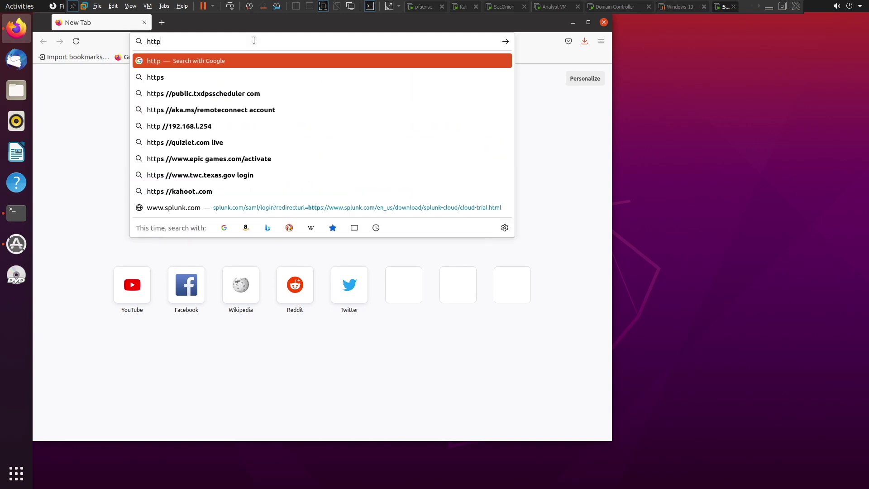
{"action": "type", "text": "://"}
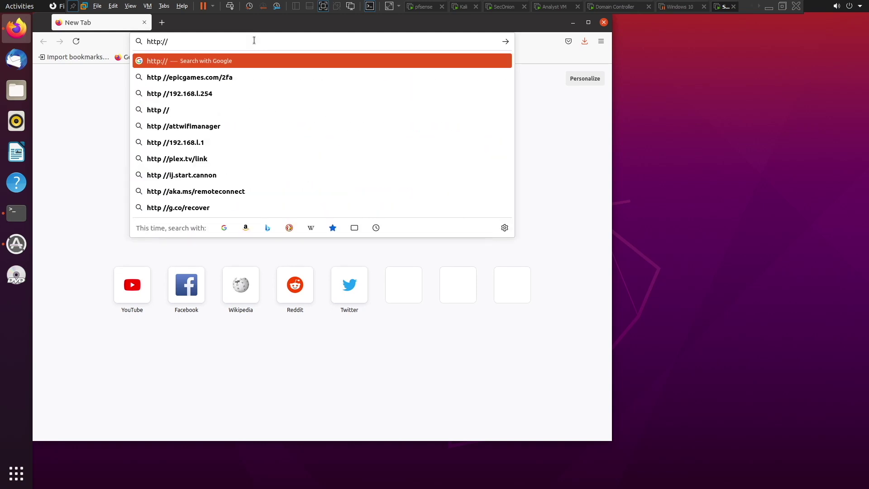
{"action": "type", "text": "splunk:800"}
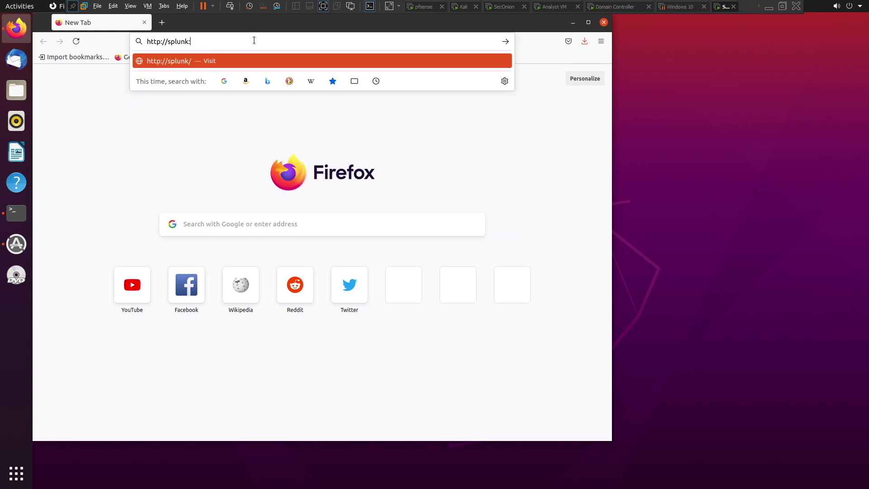
{"action": "type", "text": "0"}
{"action": "key", "text": "Return"}
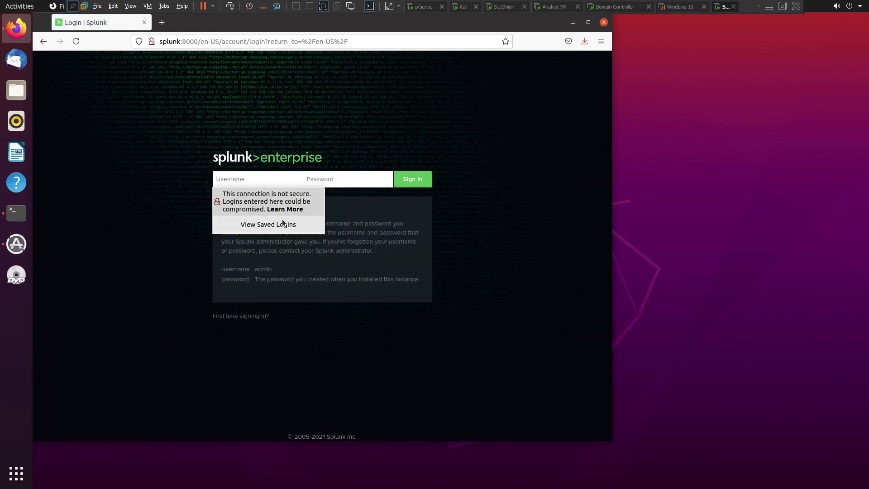
- Sign in with the administrator username and password
{"action": "left_click", "coordinate": [268, 176]}
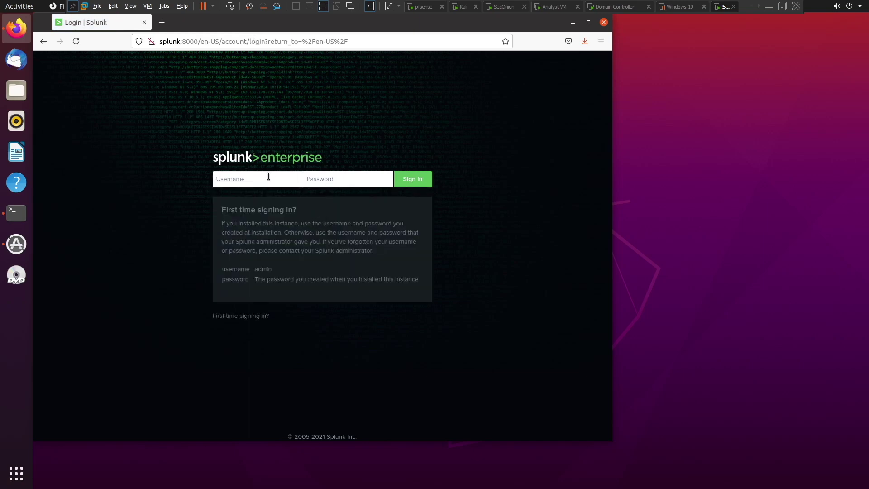
{"action": "type", "text": "daycyber"}
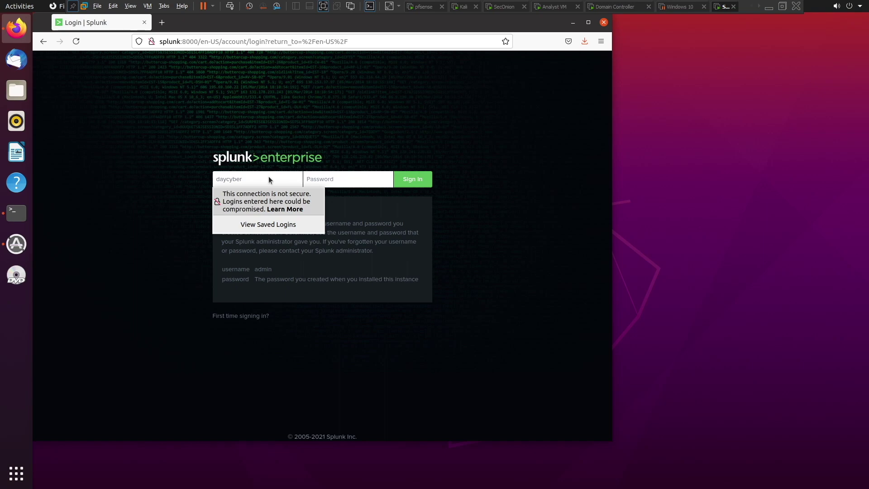
{"action": "type", "text": "ow"}
{"action": "key", "text": "BackSpace"}
{"action": "type", "text": "wox"}
{"action": "left_click", "coordinate": [332, 183]}
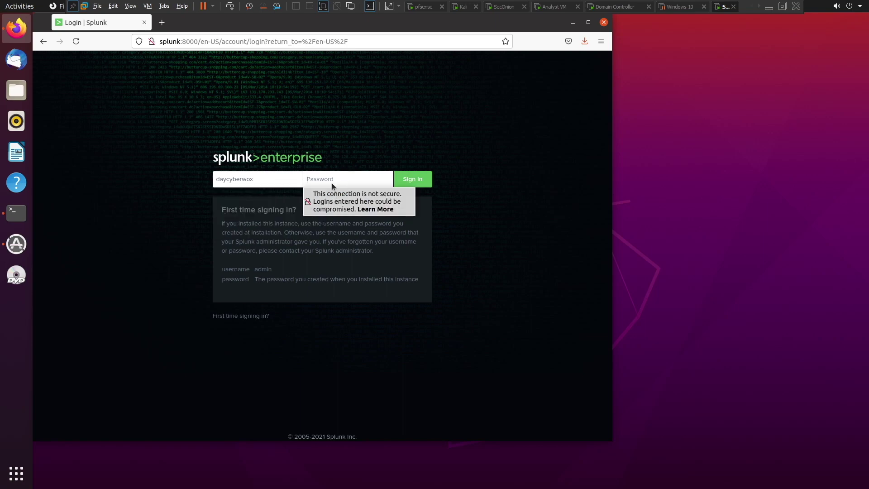
{"action": "type", "text": "••••••••••"}
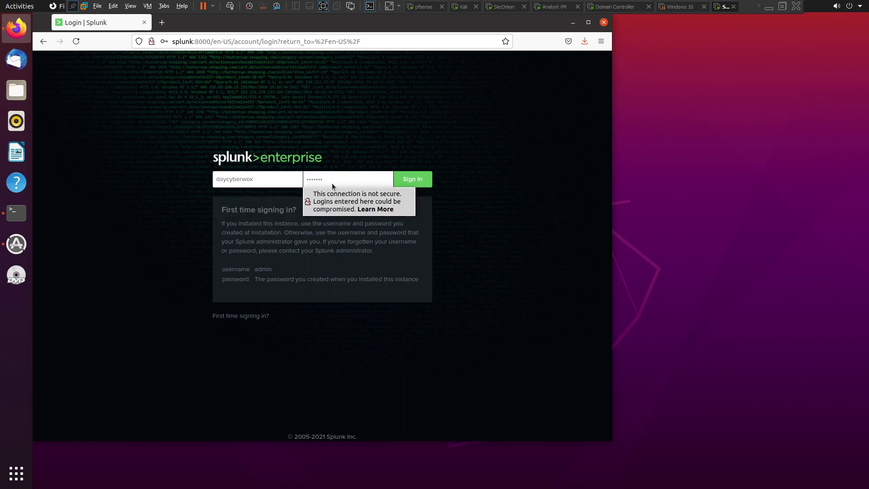
{"action": "key", "text": "Return"}
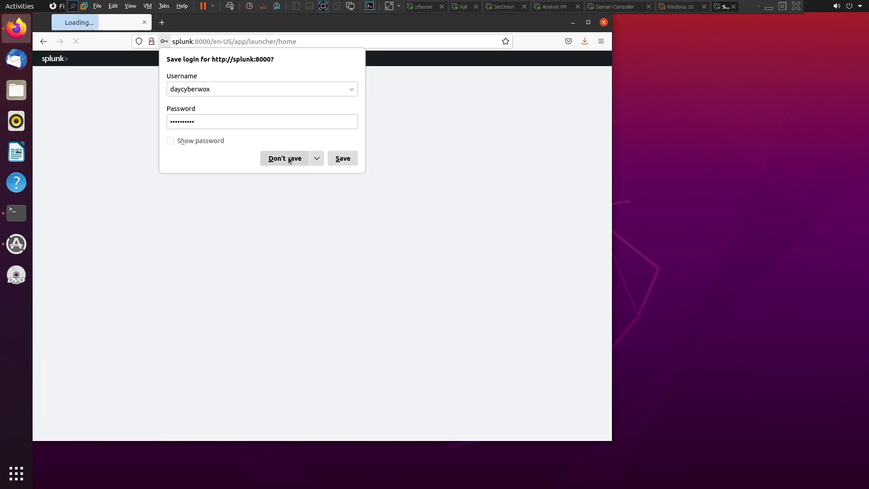
- Decline saving the login, dismiss the usage-data notice, and return to the Splunk Ubuntu VM
{"action": "left_click", "coordinate": [288, 157]}
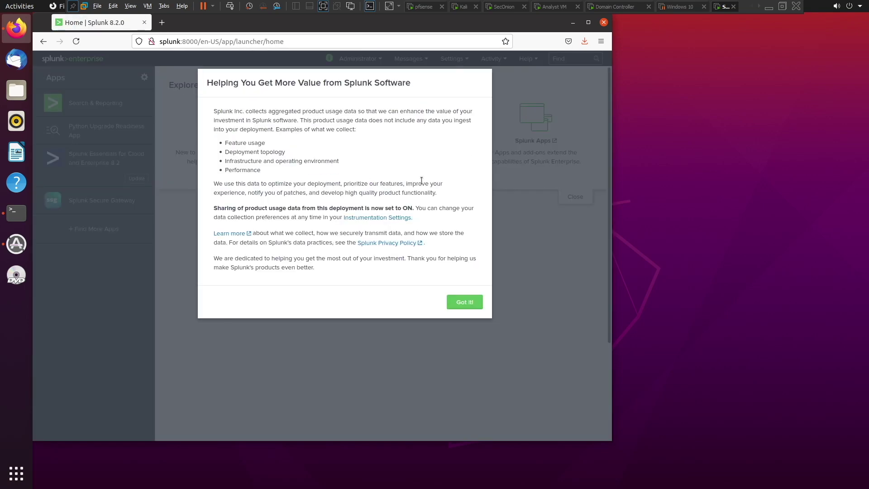
{"action": "left_click", "coordinate": [471, 302]}
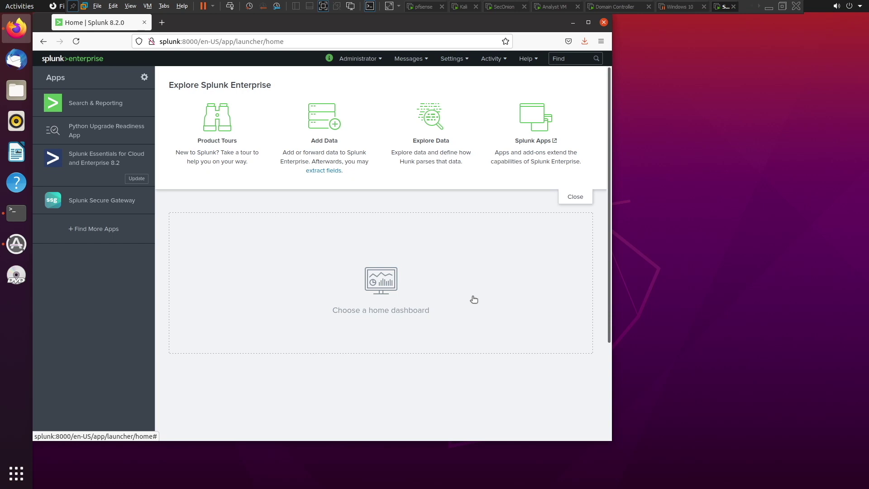
{"action": "left_click", "coordinate": [619, 6]}
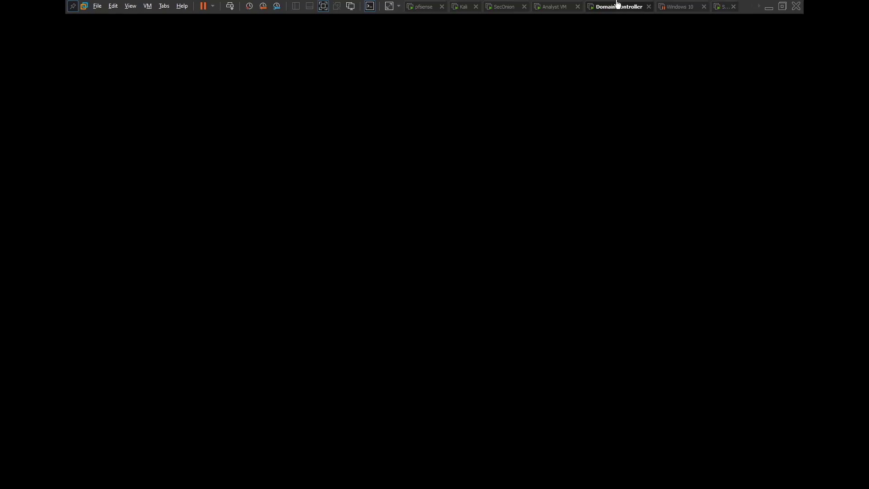
{"action": "left_click", "coordinate": [720, 6]}
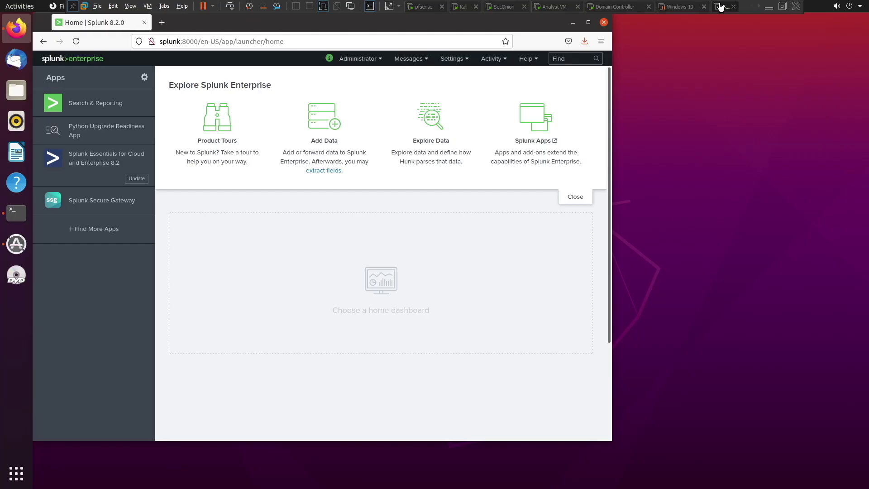